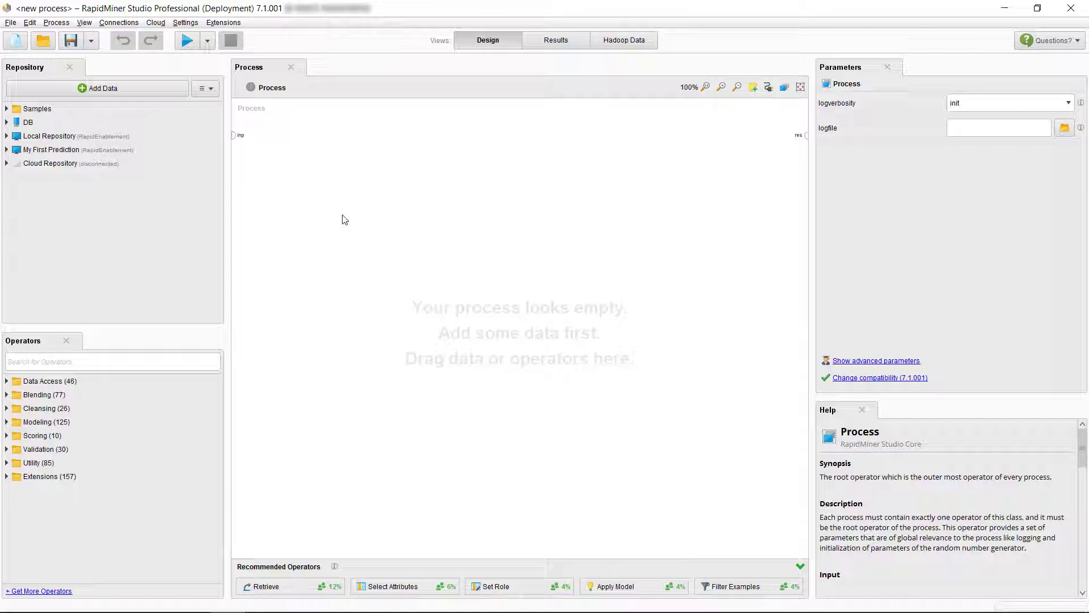
# Step: Expand the Extensions (157) operator group so the Radoop operators are listed
pyautogui.moveTo(109, 432); pyautogui.dragTo(6, 485)
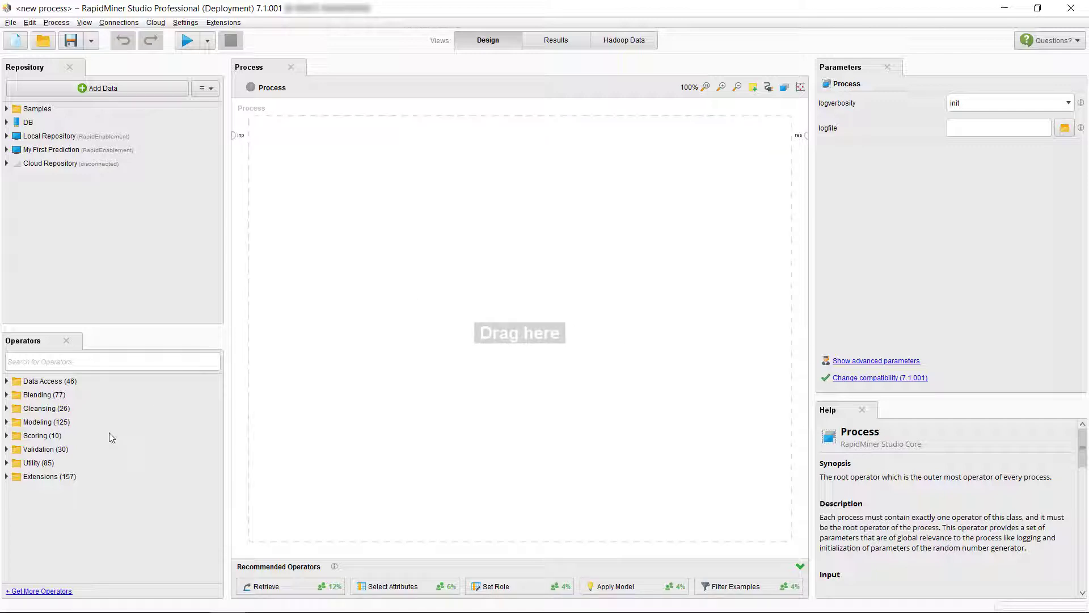
pyautogui.click(5, 480)
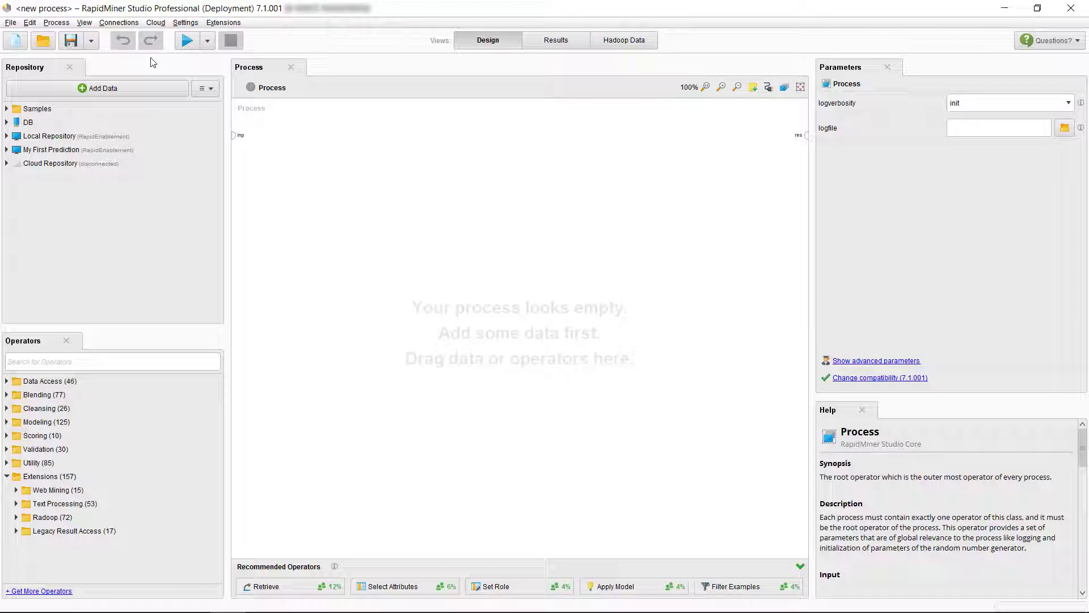
# Step: In Manage Radoop Connections, select Hortonworks Sandbox and open its Configure settings
pyautogui.click(128, 23)
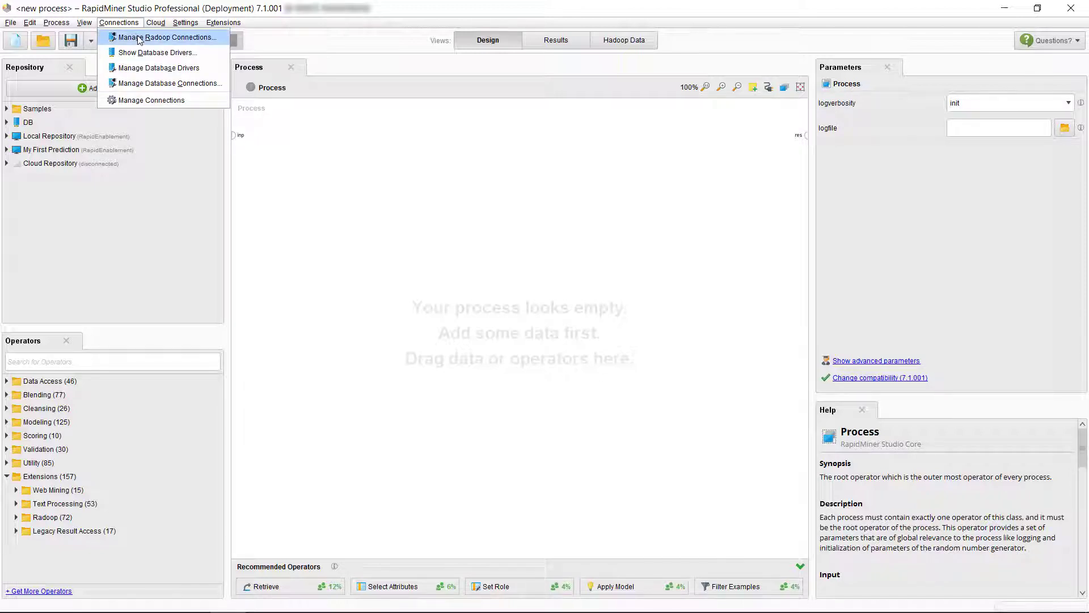
pyautogui.click(138, 38)
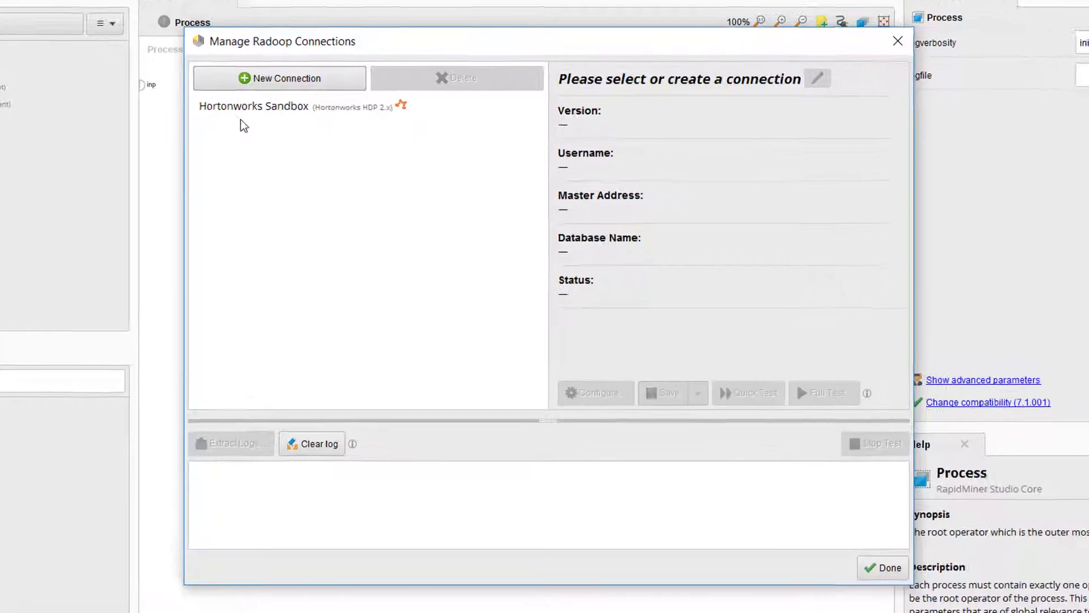
pyautogui.click(318, 152)
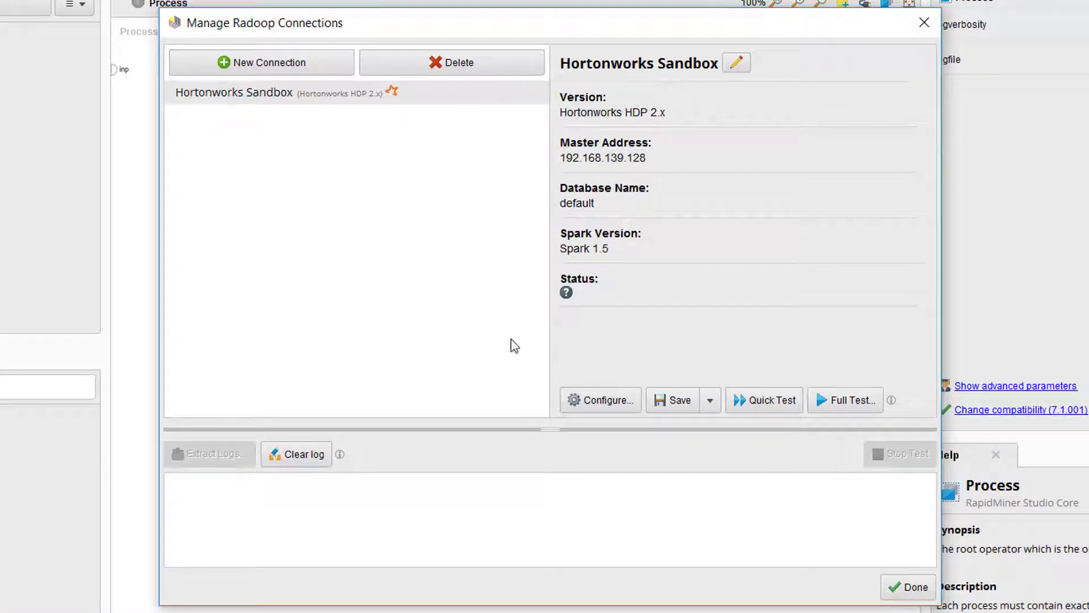
pyautogui.click(590, 402)
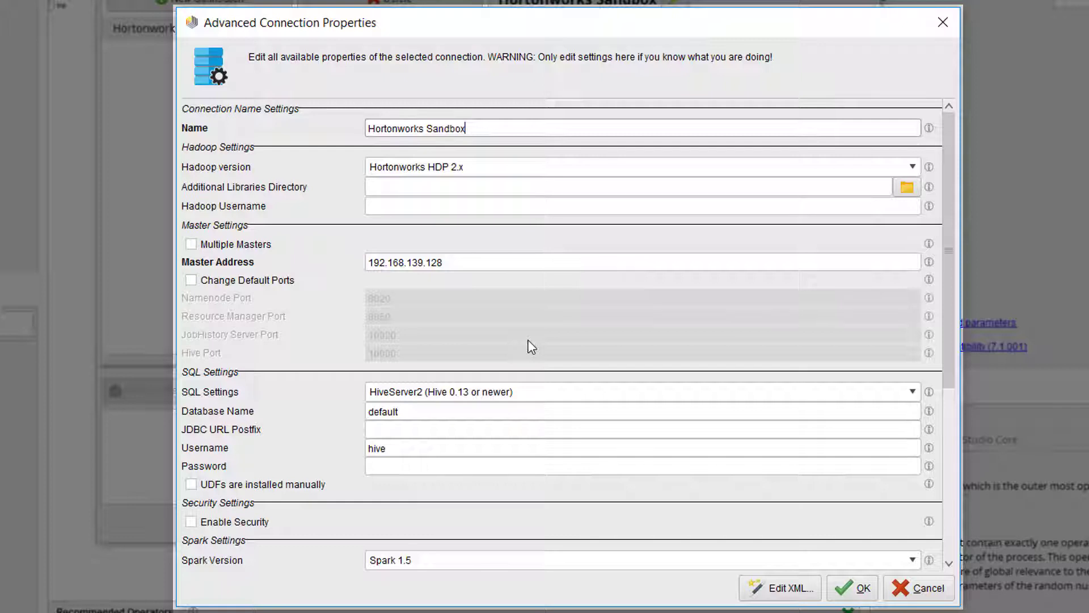
# Step: Keep Hortonworks HDP 2.x as the Hadoop version, check Spark settings, and close both dialogs
pyautogui.click(710, 168)
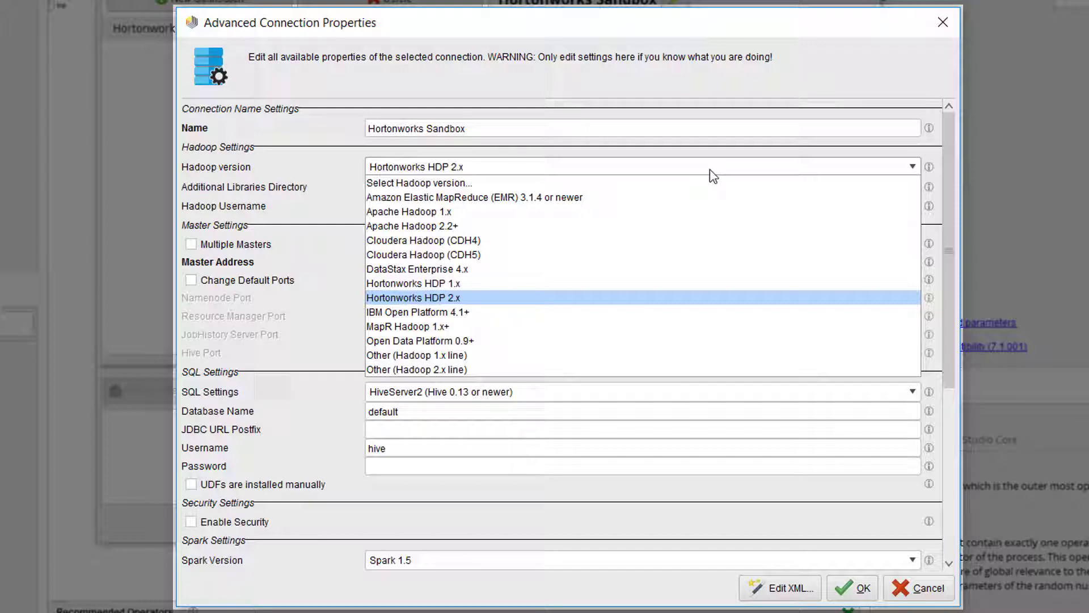
pyautogui.click(710, 169)
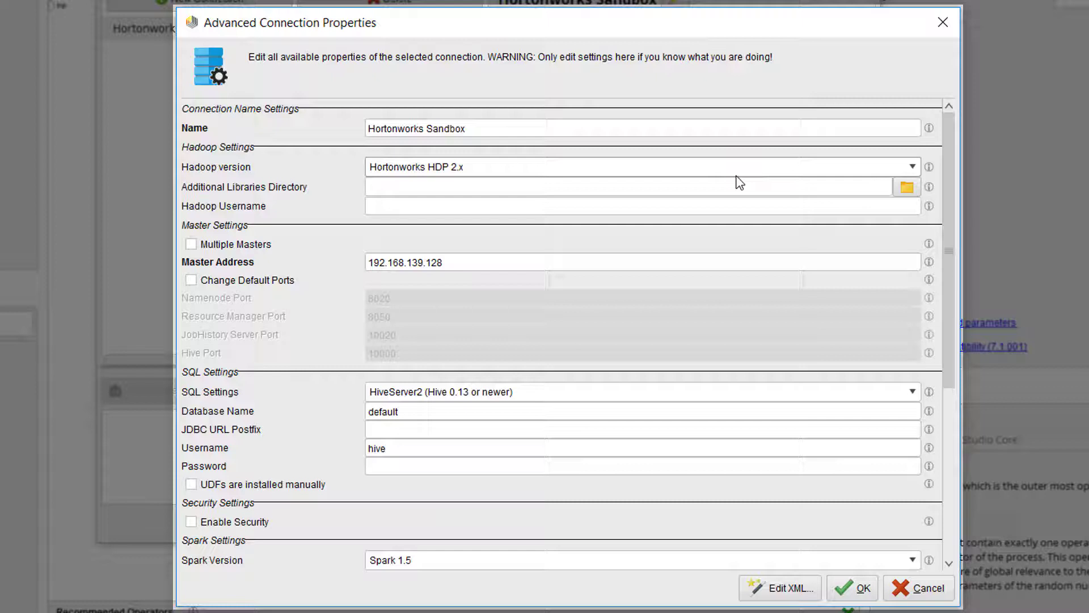
pyautogui.moveTo(951, 191); pyautogui.dragTo(951, 361)
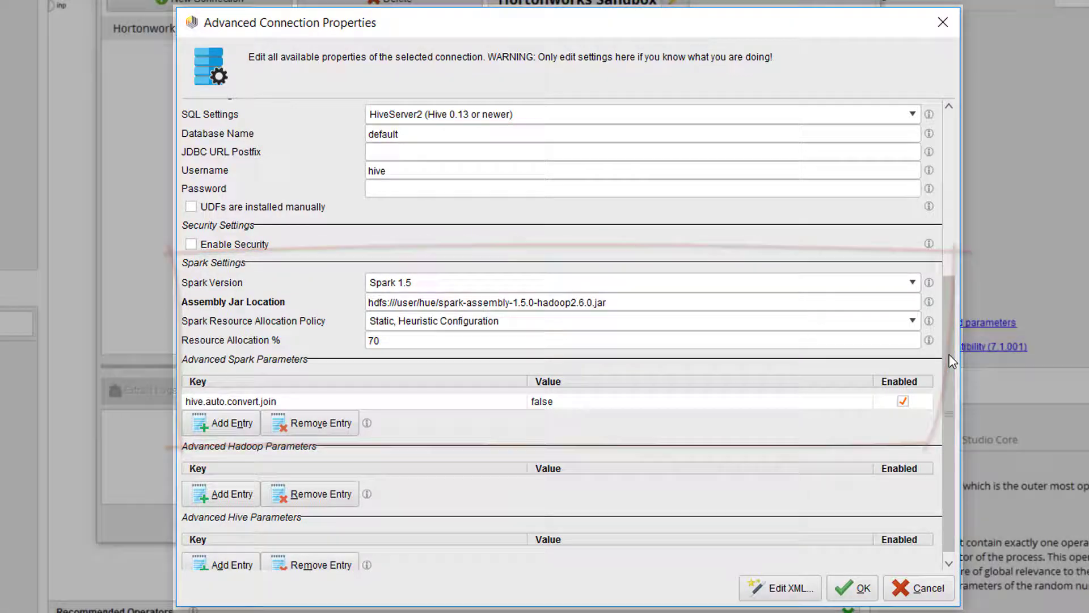
pyautogui.click(920, 589)
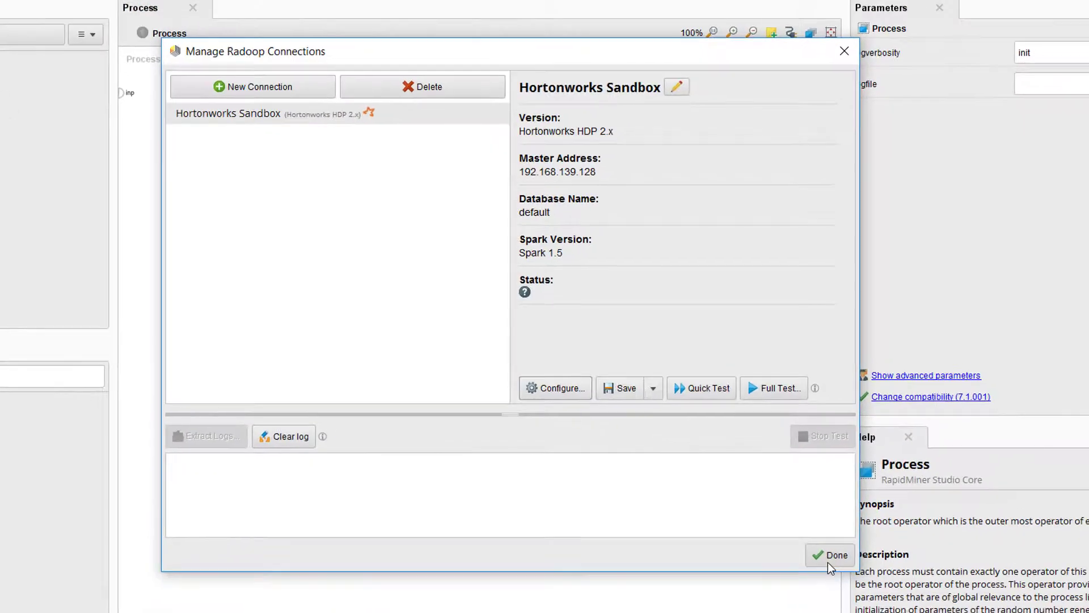
pyautogui.click(829, 557)
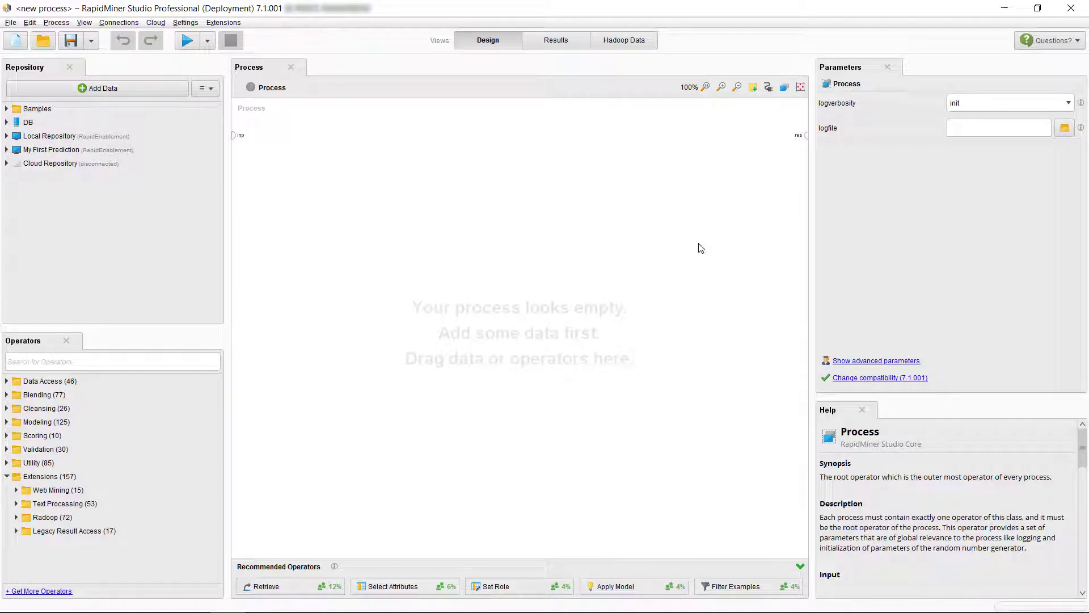
pyautogui.click(625, 44)
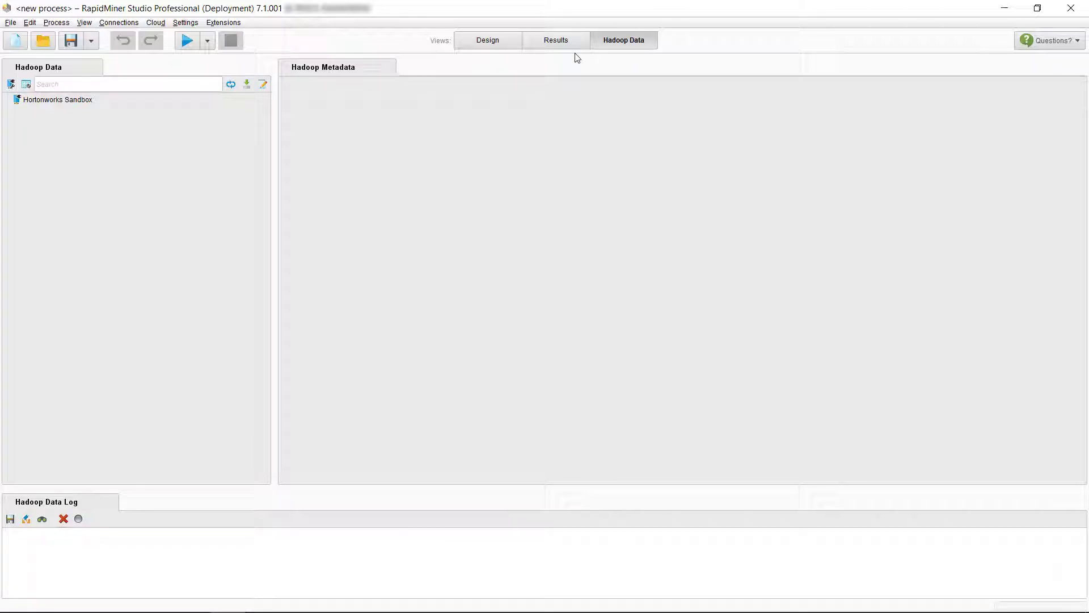
pyautogui.click(80, 100)
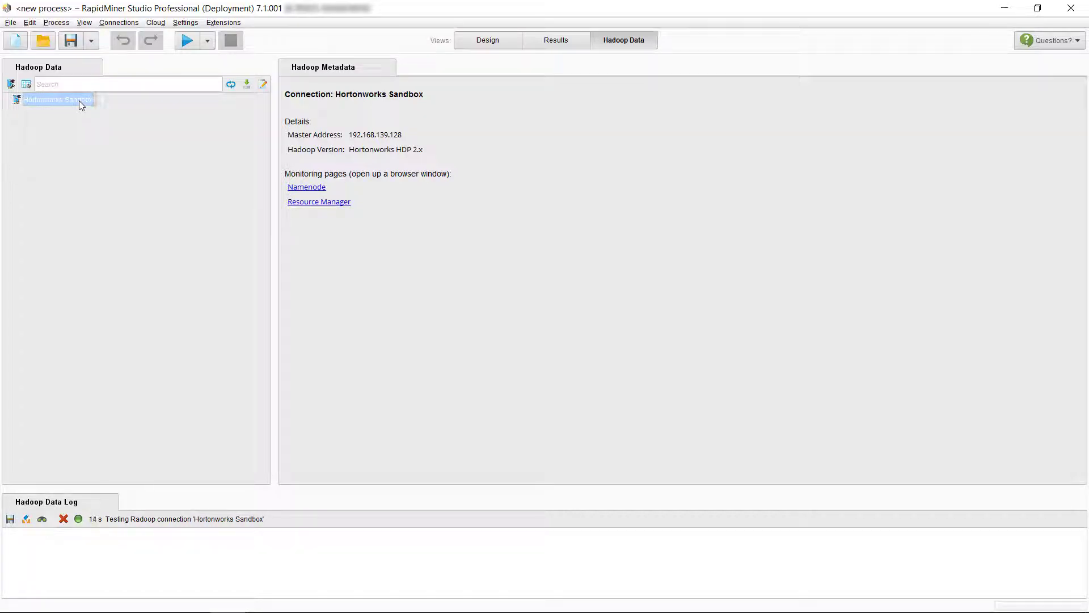
pyautogui.click(58, 250)
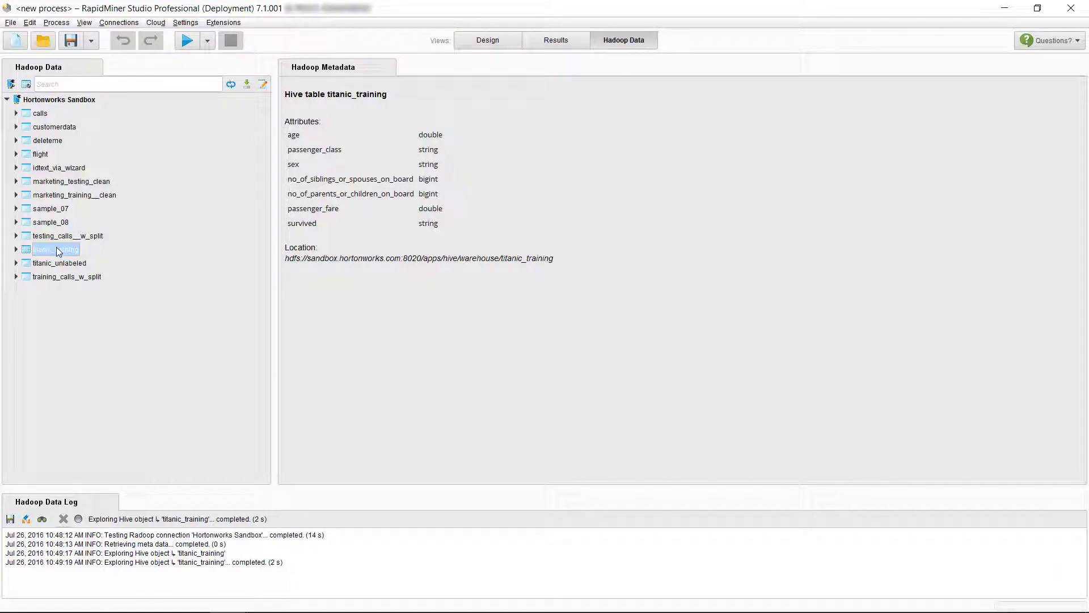
pyautogui.doubleClick(58, 249)
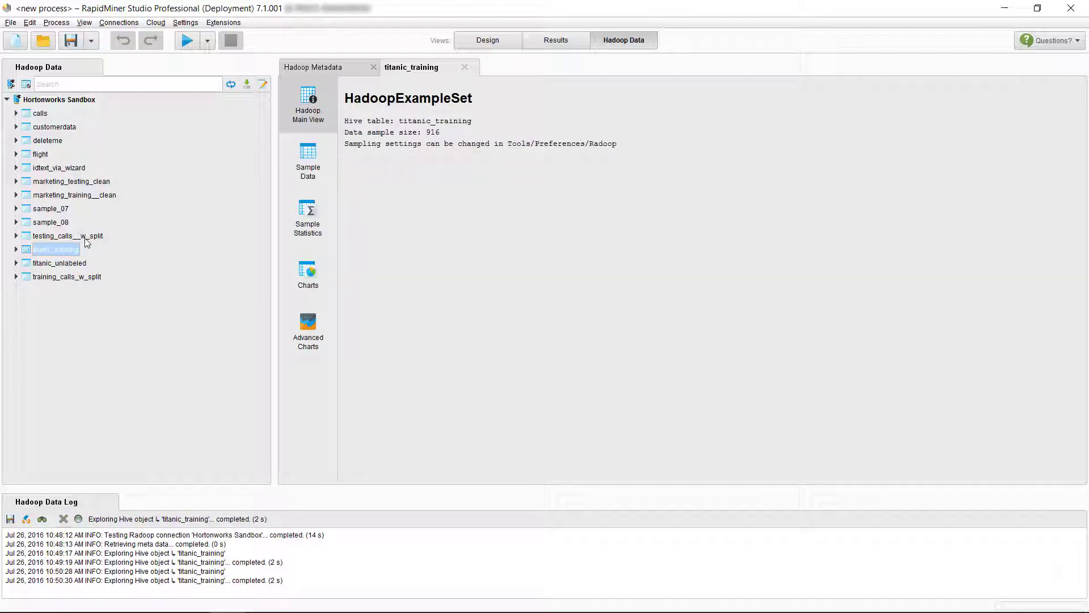
pyautogui.click(312, 175)
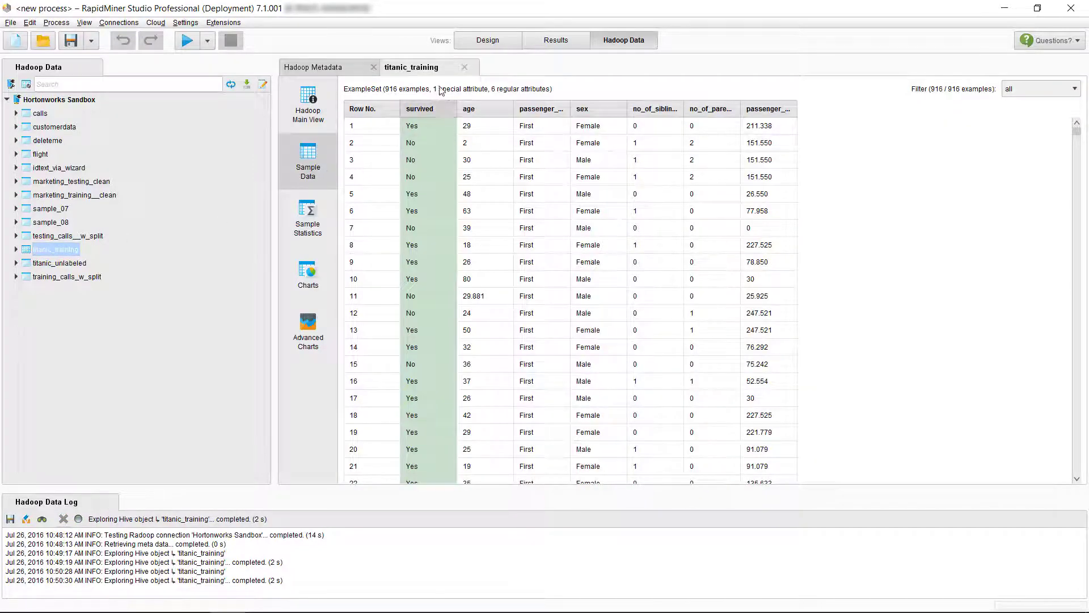
pyautogui.click(482, 43)
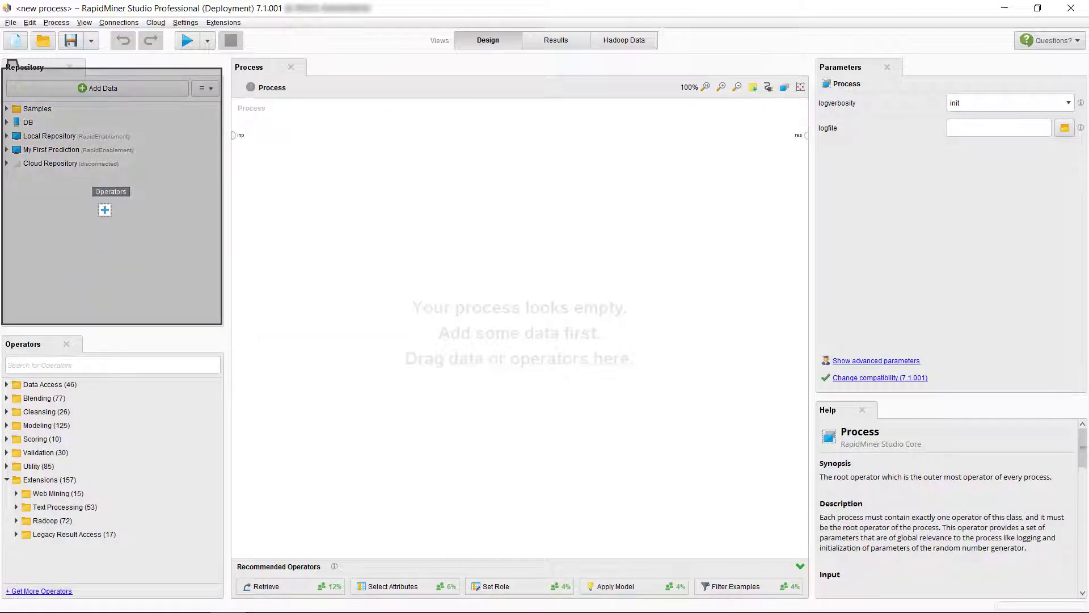
pyautogui.moveTo(42, 324); pyautogui.dragTo(107, 208)
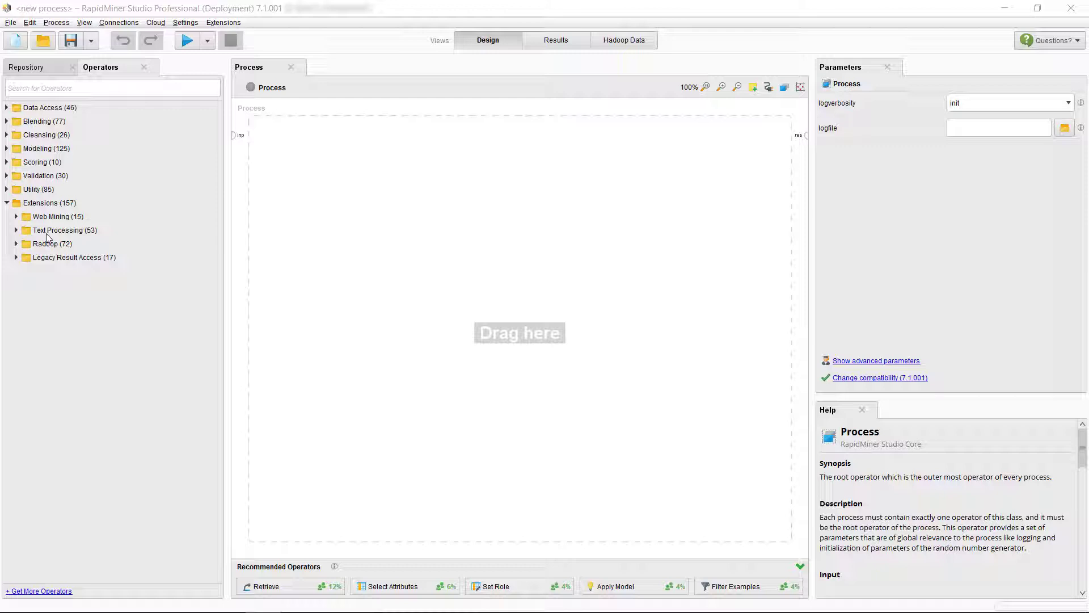
pyautogui.click(16, 243)
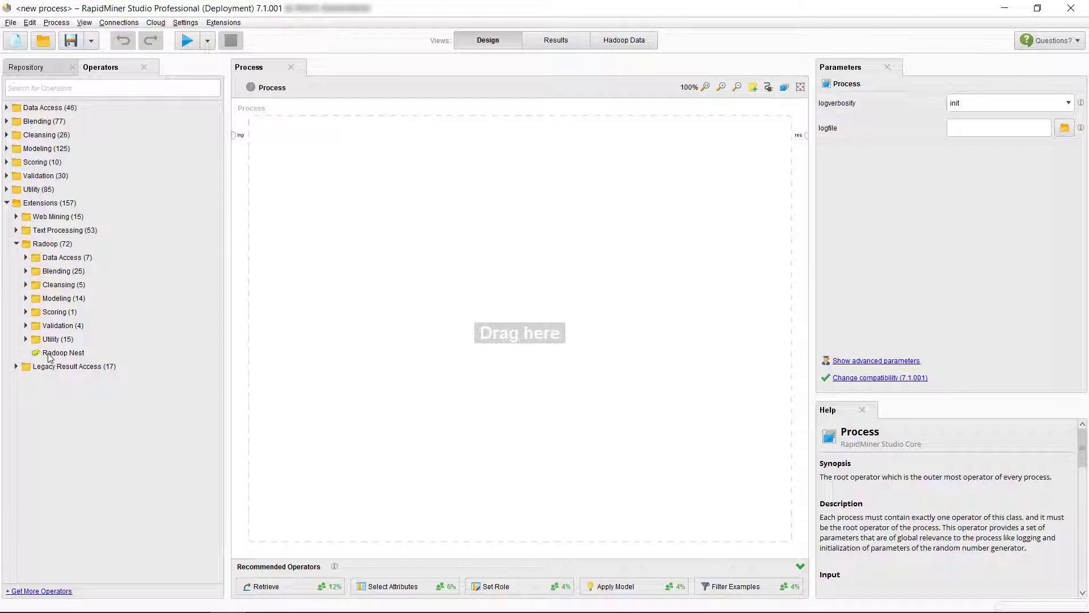
pyautogui.moveTo(49, 356); pyautogui.dragTo(548, 148)
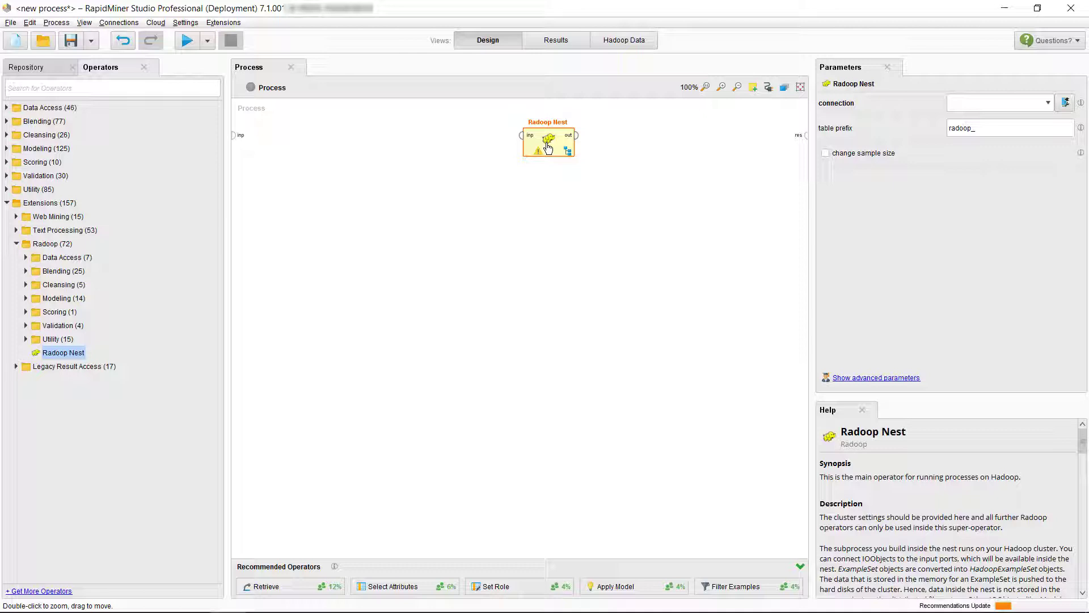
pyautogui.moveTo(575, 135)
pyautogui.mouseDown()
pyautogui.moveTo(657, 150)
pyautogui.moveTo(807, 138)
pyautogui.mouseUp()
pyautogui.click(558, 149)
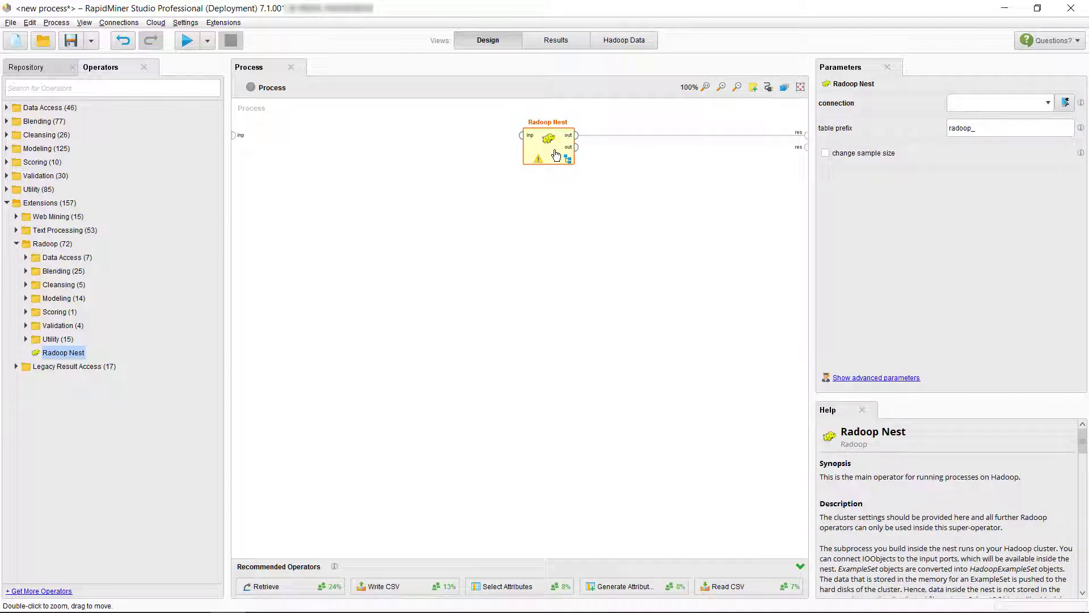
pyautogui.click(976, 104)
pyautogui.click(981, 117)
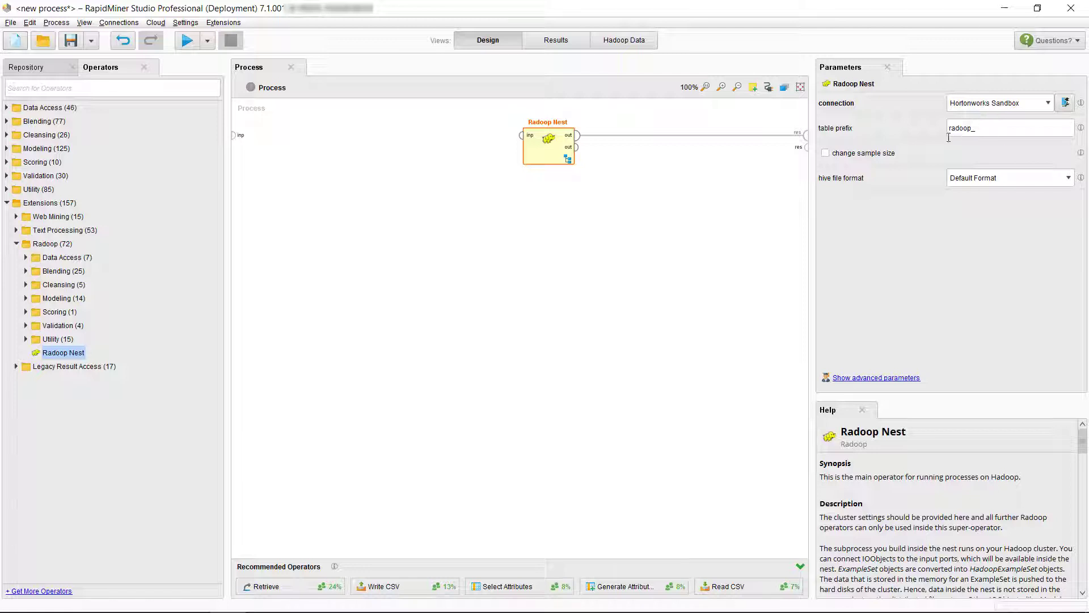
# Step: Enable 'change sample size' (200000) on the Radoop Nest and enter its subprocess
pyautogui.click(875, 154)
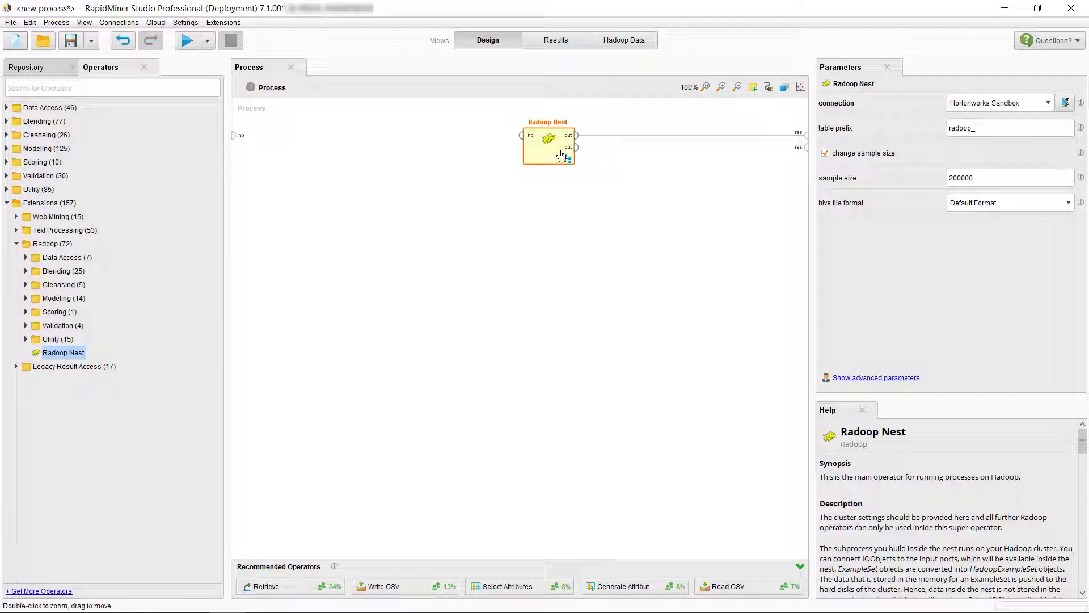
pyautogui.doubleClick(561, 156)
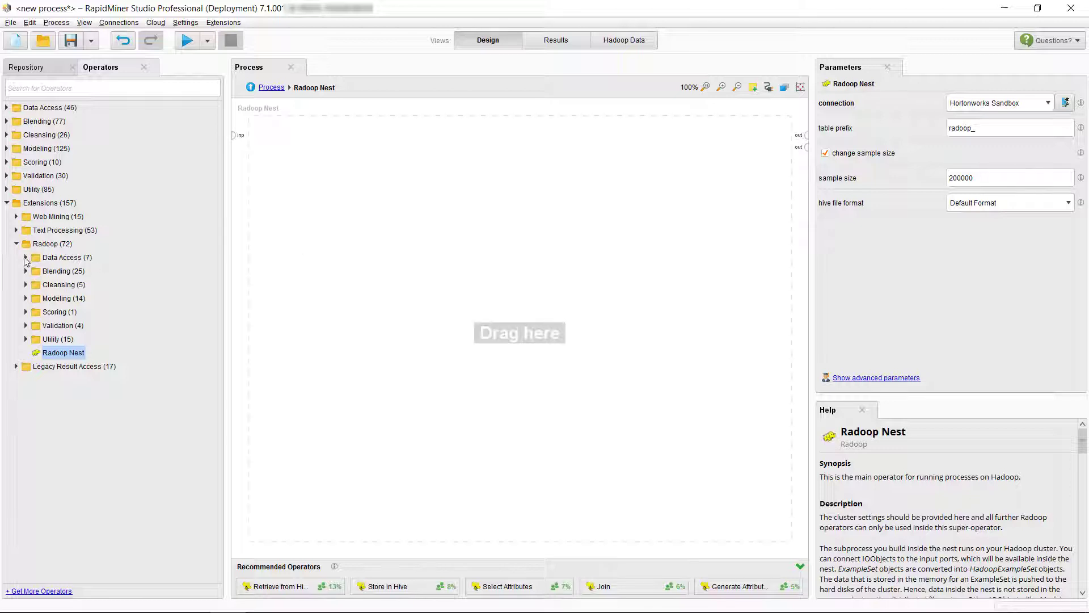
# Step: Add a Retrieve from Hive operator inside the Radoop Nest
pyautogui.click(25, 257)
pyautogui.click(35, 271)
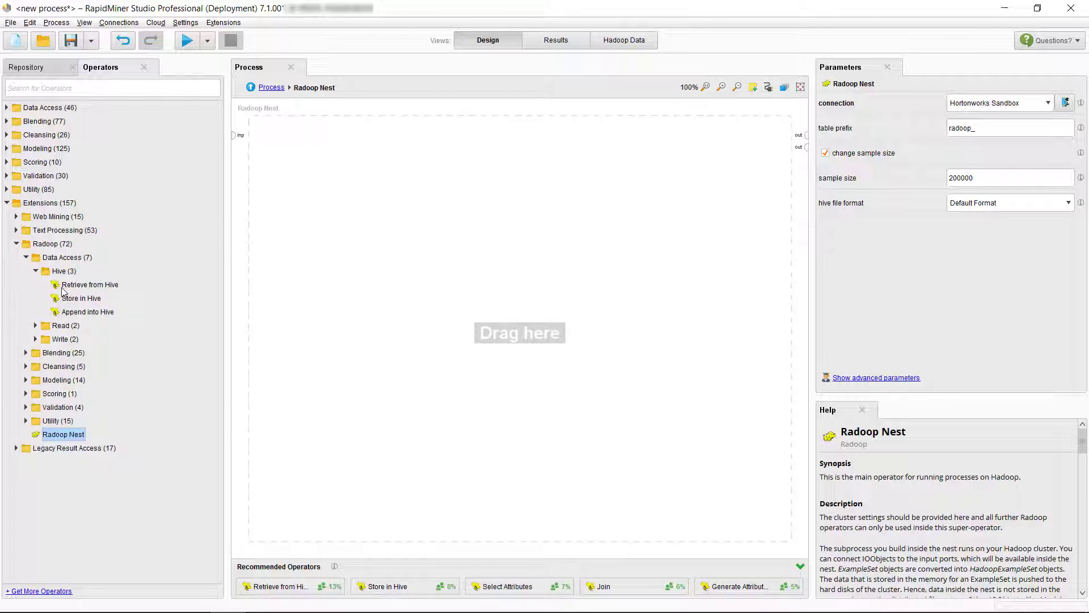
pyautogui.click(81, 287)
pyautogui.moveTo(81, 292); pyautogui.dragTo(469, 154)
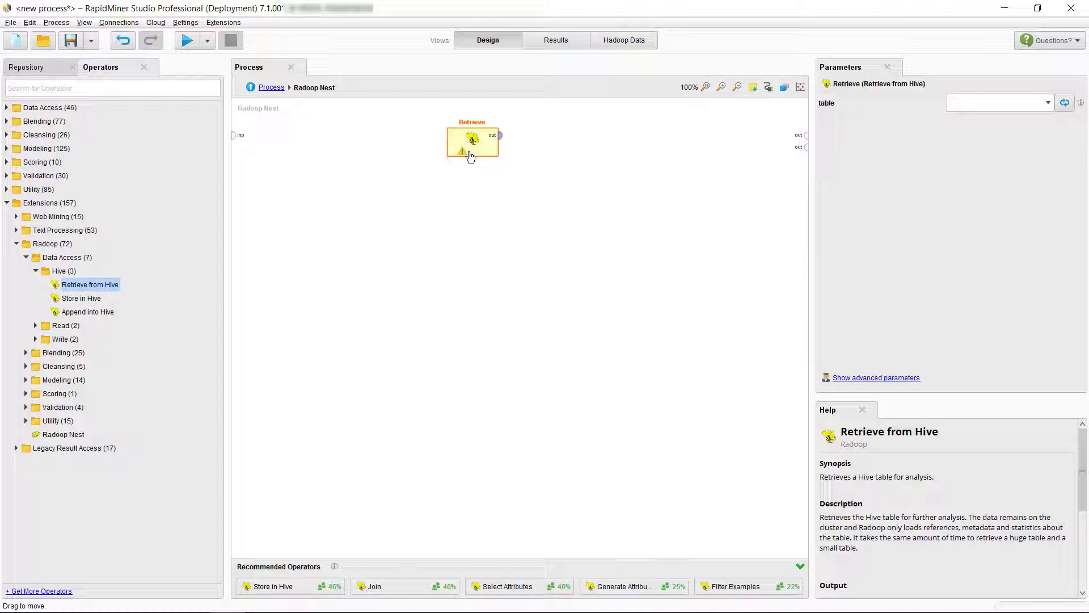
# Step: Set the Retrieve table to titanic_training and wire its output toward the nest output
pyautogui.click(1047, 103)
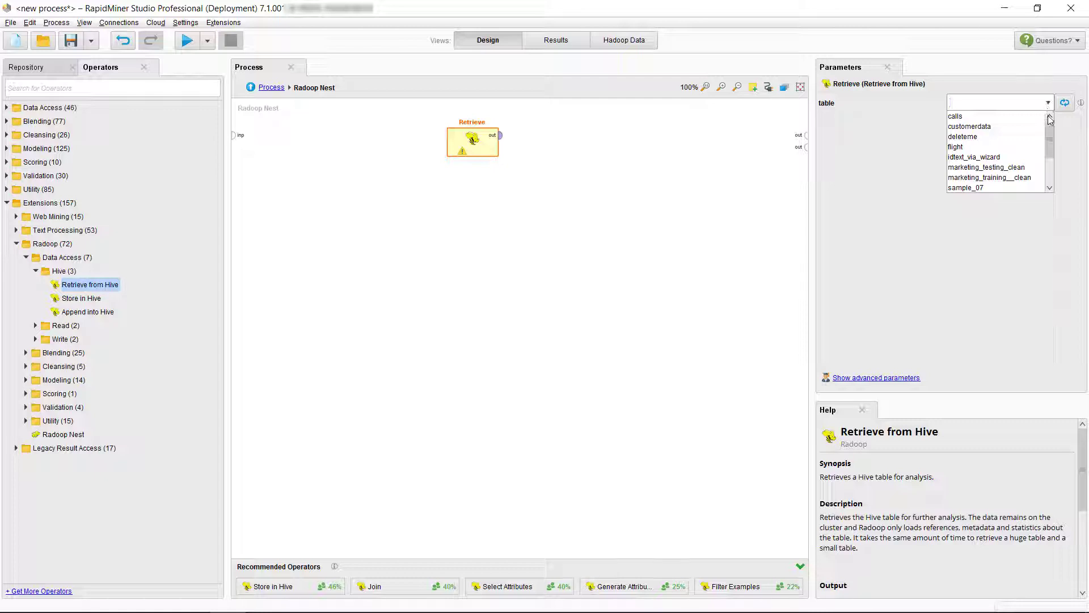
pyautogui.moveTo(1050, 135); pyautogui.dragTo(1050, 161)
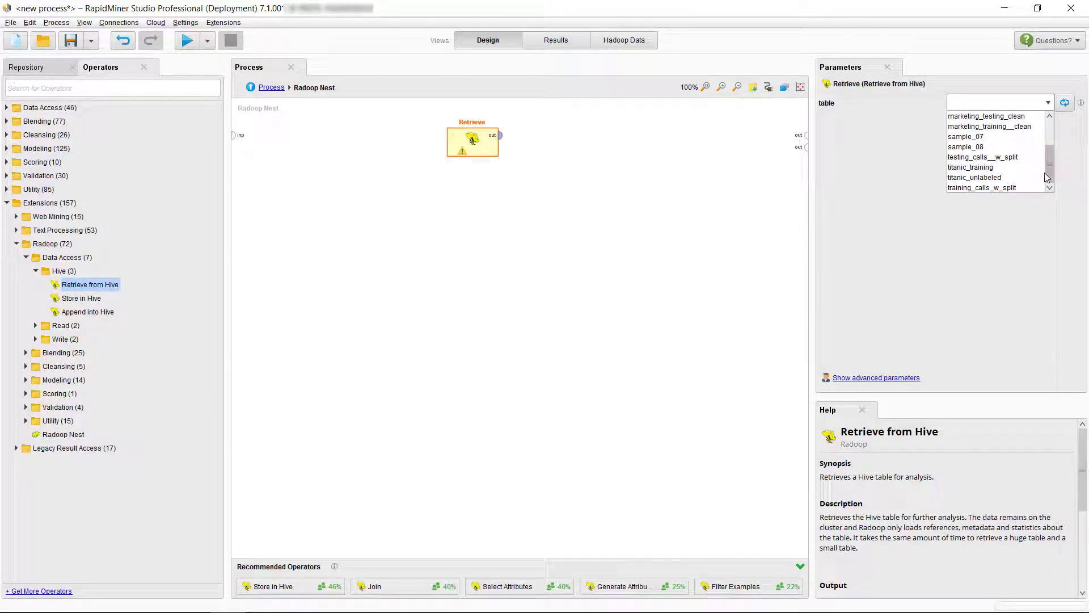
pyautogui.click(1013, 169)
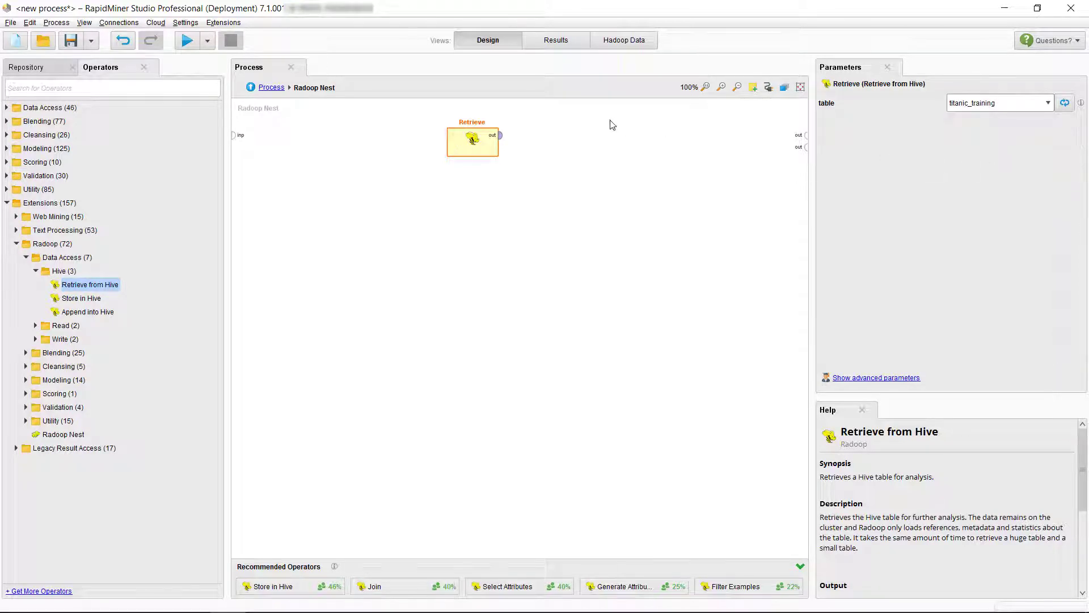
pyautogui.moveTo(499, 136)
pyautogui.mouseDown()
pyautogui.moveTo(647, 152)
pyautogui.moveTo(805, 135)
pyautogui.mouseUp()
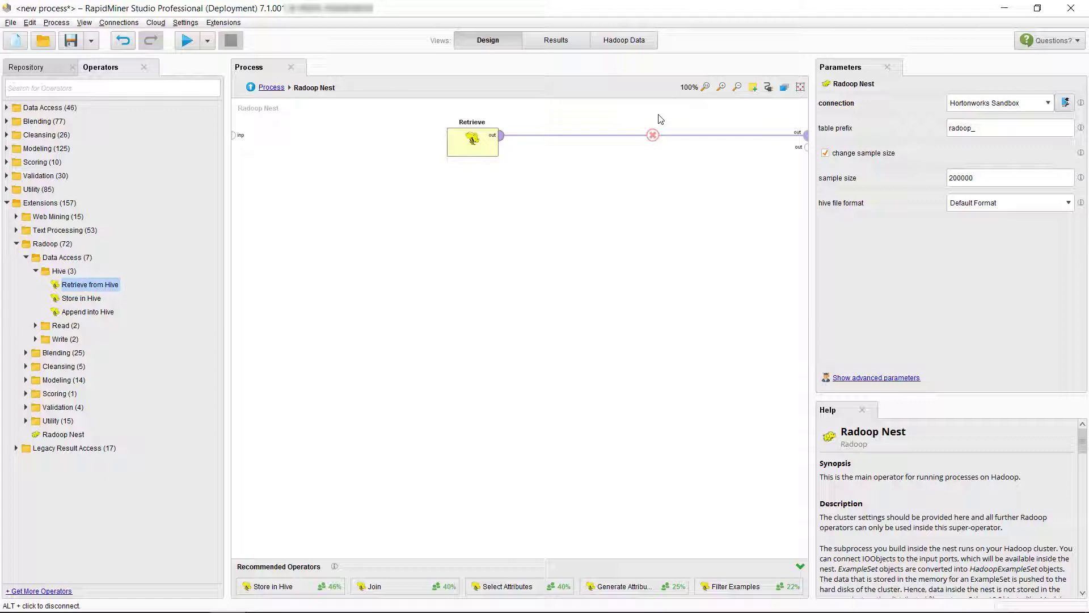
# Step: Run the process to view titanic_training's 916 examples, then return to Design
pyautogui.click(187, 40)
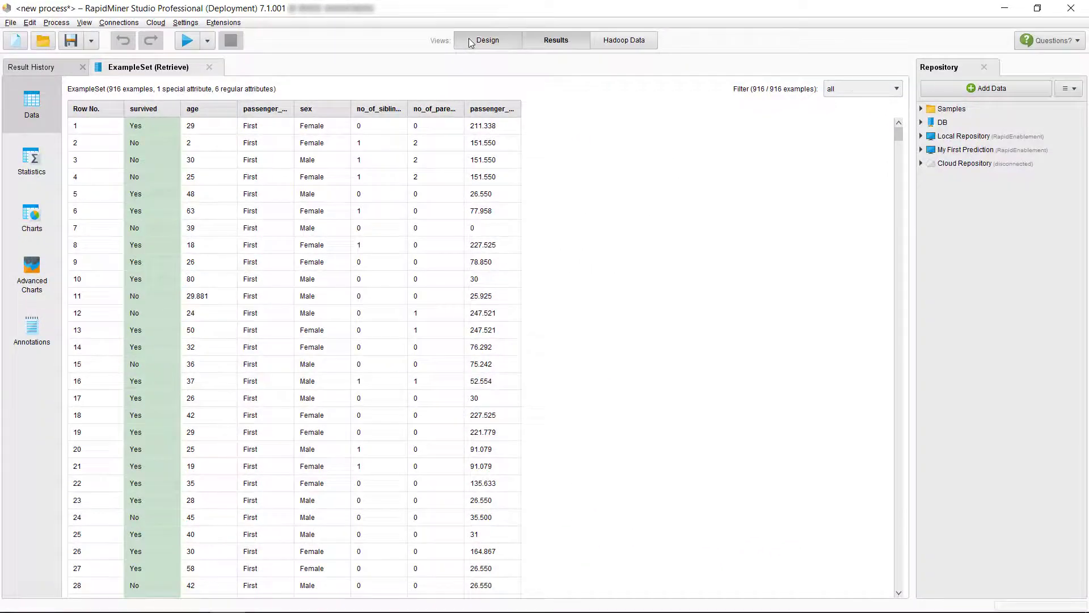
pyautogui.click(470, 43)
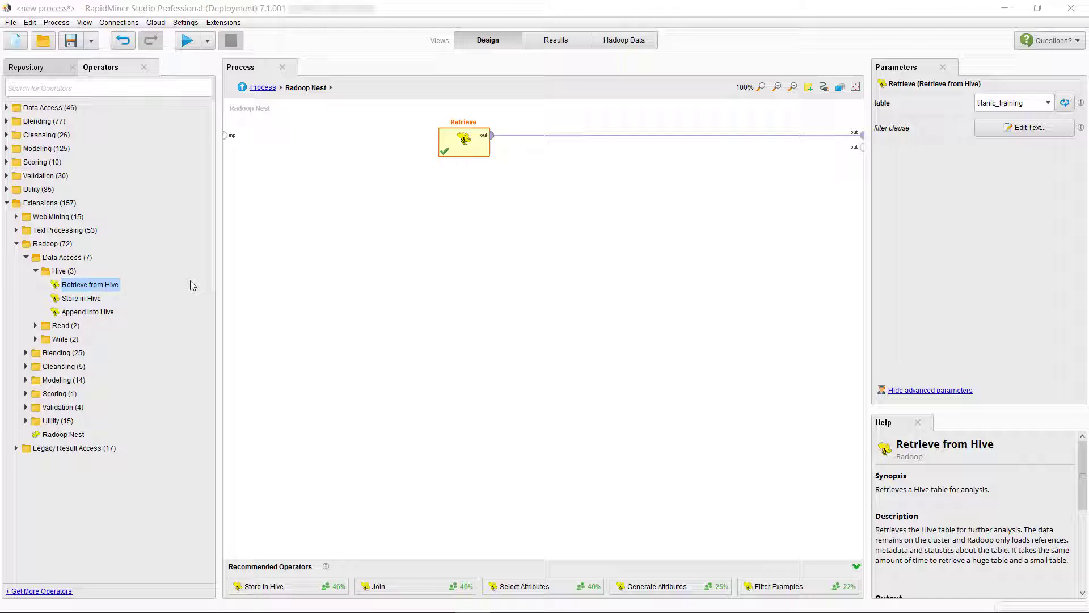
# Step: Insert a Radoop Split Validation (ratio 0.7) after Retrieve and open its Training/Testing subprocesses
pyautogui.click(26, 407)
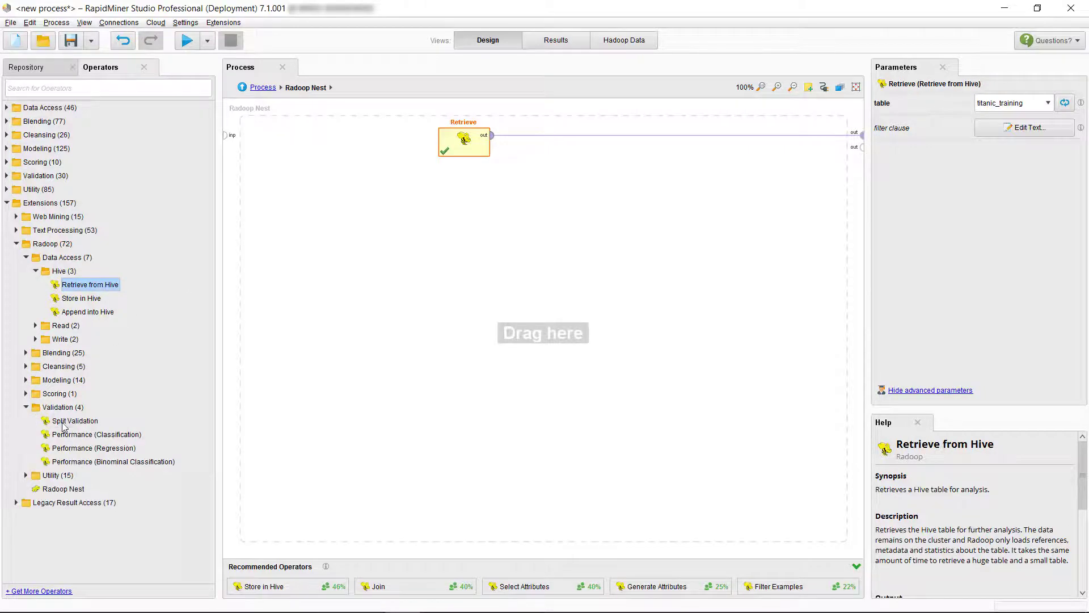
pyautogui.moveTo(65, 421)
pyautogui.mouseDown()
pyautogui.moveTo(121, 416)
pyautogui.moveTo(635, 135)
pyautogui.mouseUp()
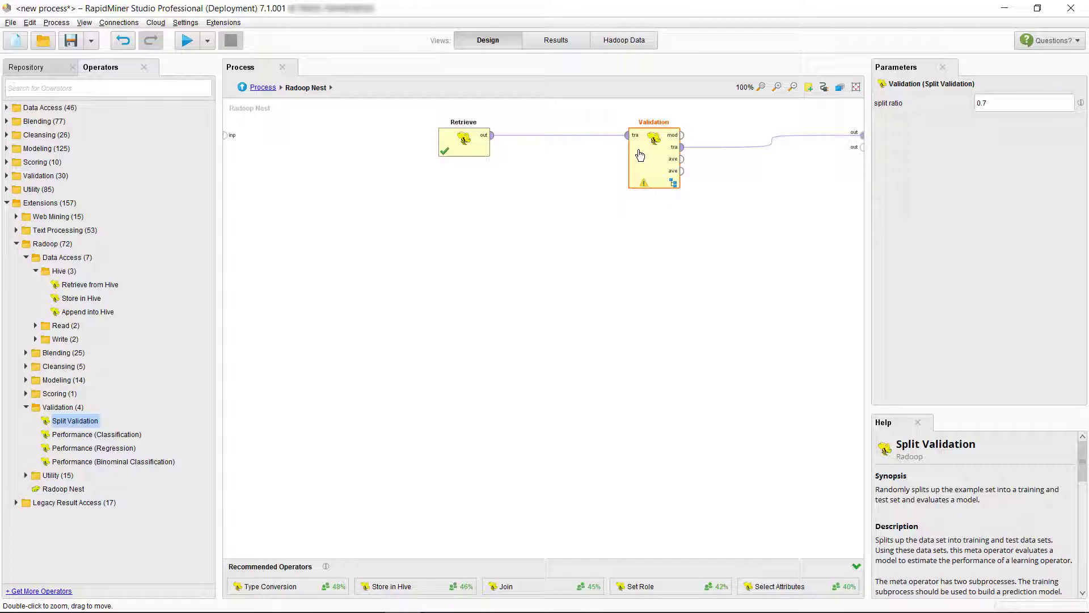
pyautogui.doubleClick(640, 155)
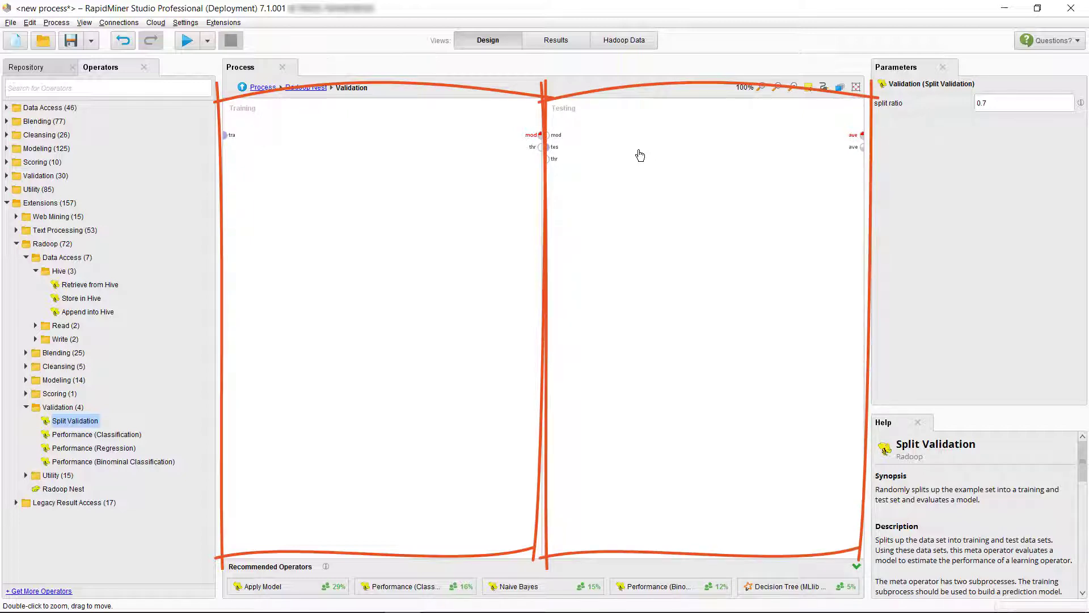
# Step: Add Decision Tree (MLlib binominal) to Training, and Apply Model plus Performance (Classification) to Testing
pyautogui.moveTo(780, 586); pyautogui.dragTo(446, 215)
pyautogui.moveTo(353, 138); pyautogui.dragTo(353, 139)
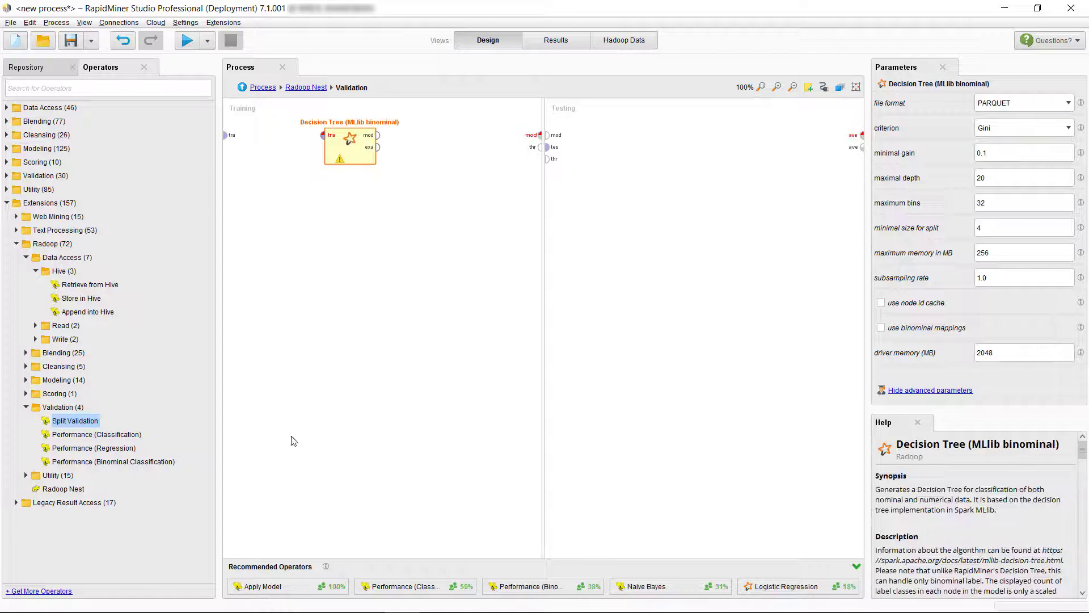
pyautogui.moveTo(283, 582)
pyautogui.mouseDown()
pyautogui.moveTo(492, 287)
pyautogui.moveTo(625, 131)
pyautogui.mouseUp()
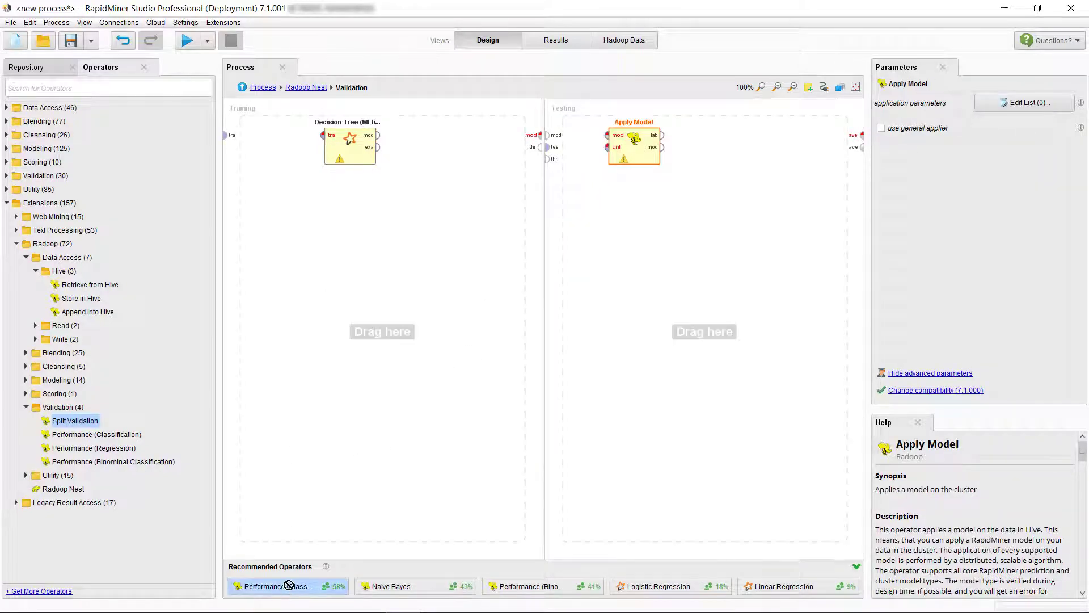
pyautogui.moveTo(284, 586)
pyautogui.mouseDown()
pyautogui.moveTo(625, 227)
pyautogui.moveTo(746, 143)
pyautogui.mouseUp()
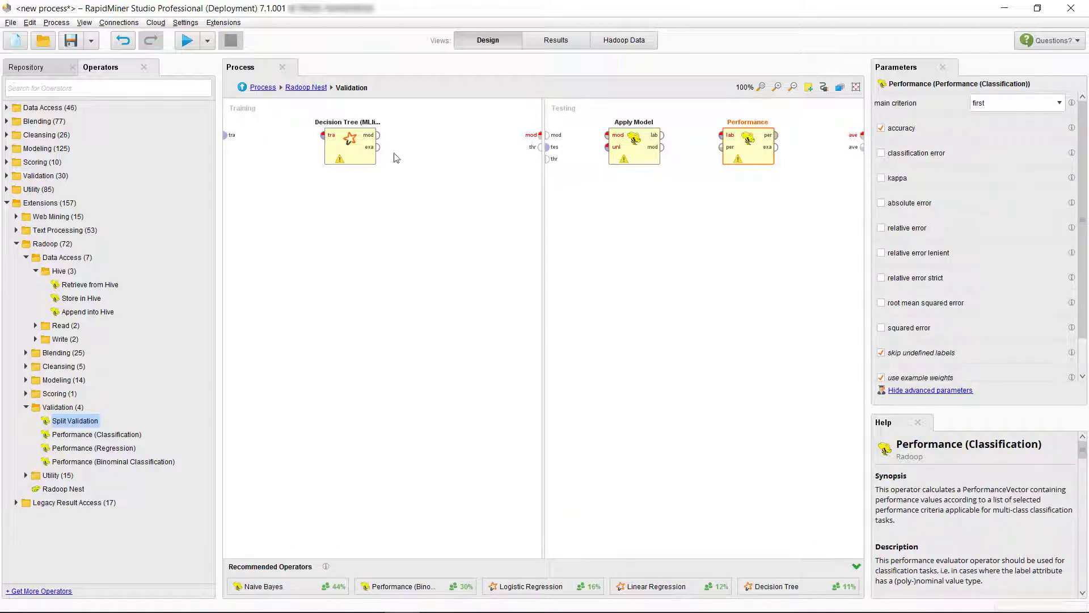
pyautogui.click(352, 146)
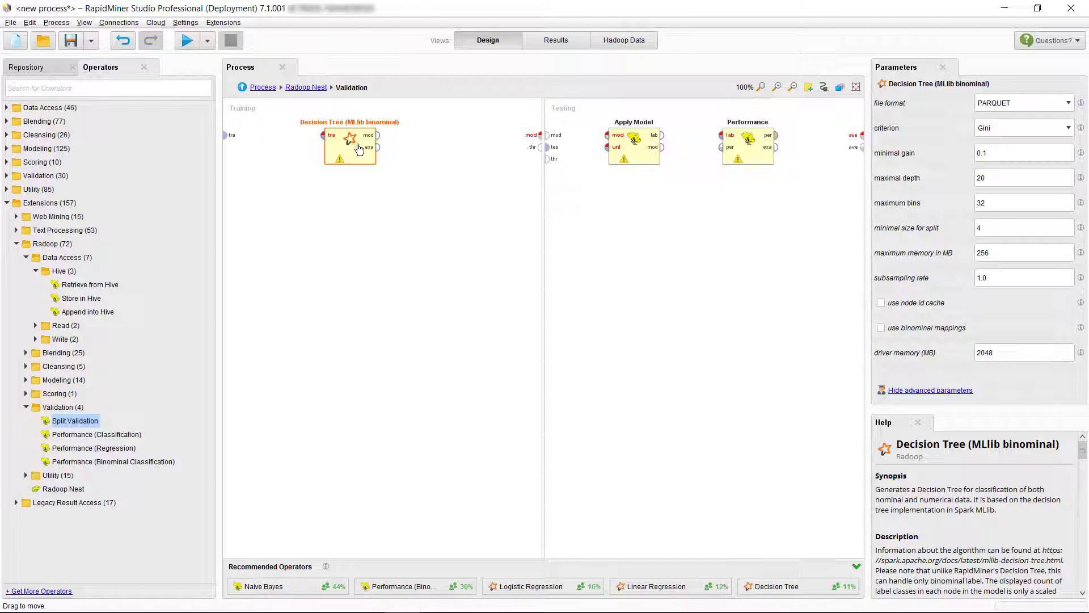
# Step: Switch the Decision Tree criterion parameter from Gini to Entropy
pyautogui.click(984, 136)
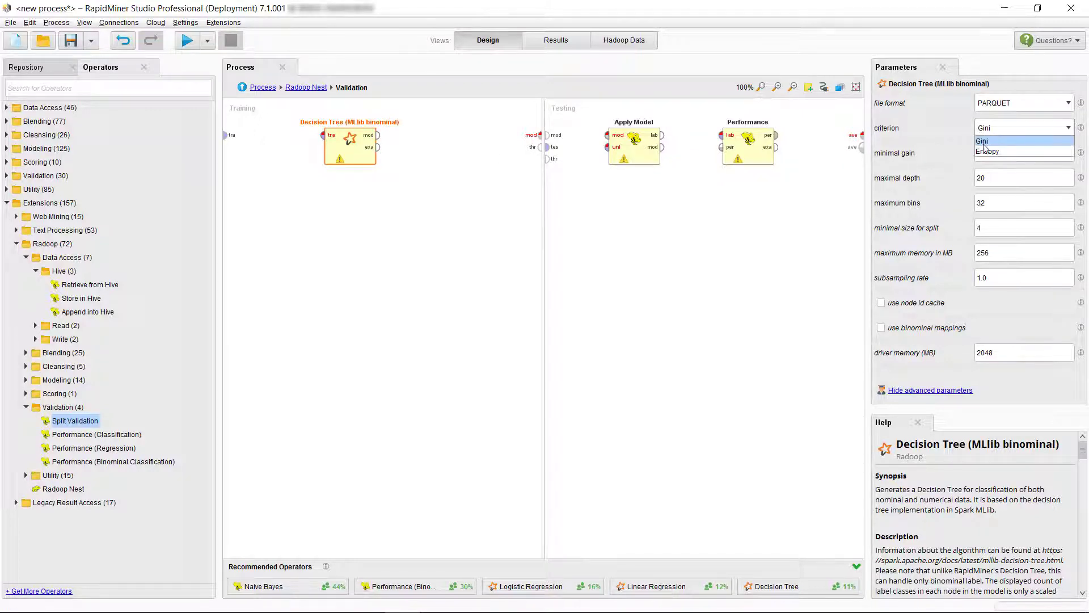
pyautogui.click(984, 152)
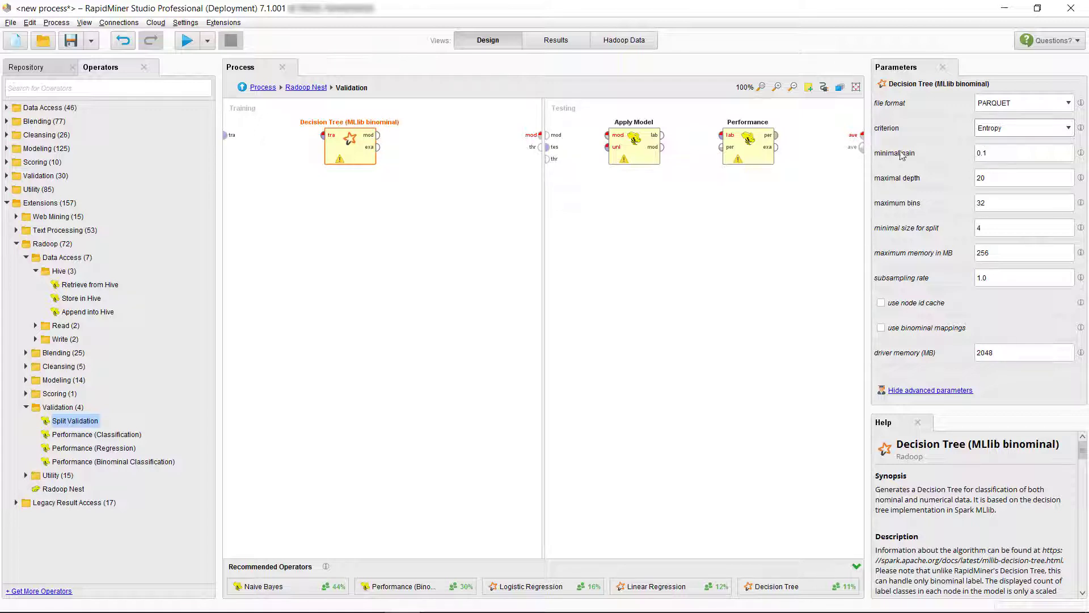
# Step: Wire training data into the decision tree, and its model and test data into Apply Model
pyautogui.moveTo(225, 134); pyautogui.dragTo(536, 140)
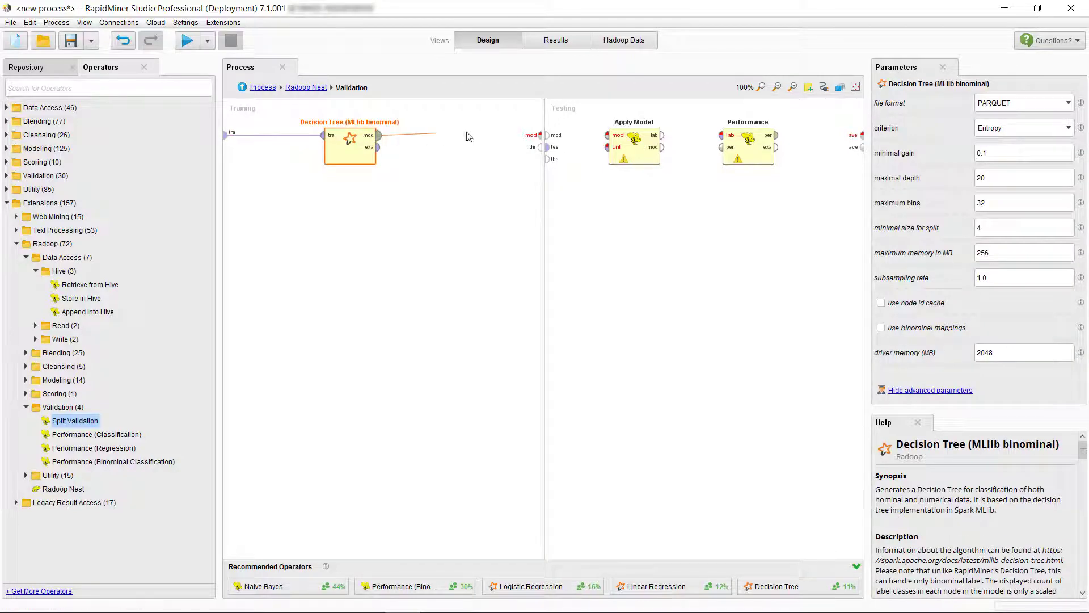
pyautogui.moveTo(547, 135); pyautogui.dragTo(603, 141)
pyautogui.click(546, 146)
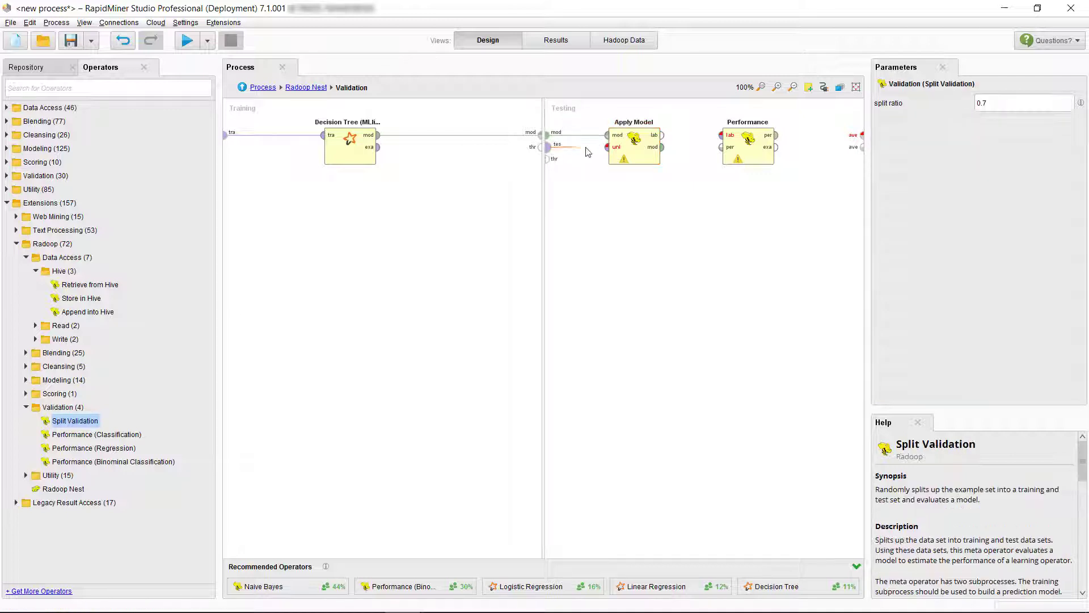
pyautogui.click(607, 147)
# Step: Connect Apply Model's labeled output to Performance and Performance to the validation's ave output
pyautogui.click(661, 135)
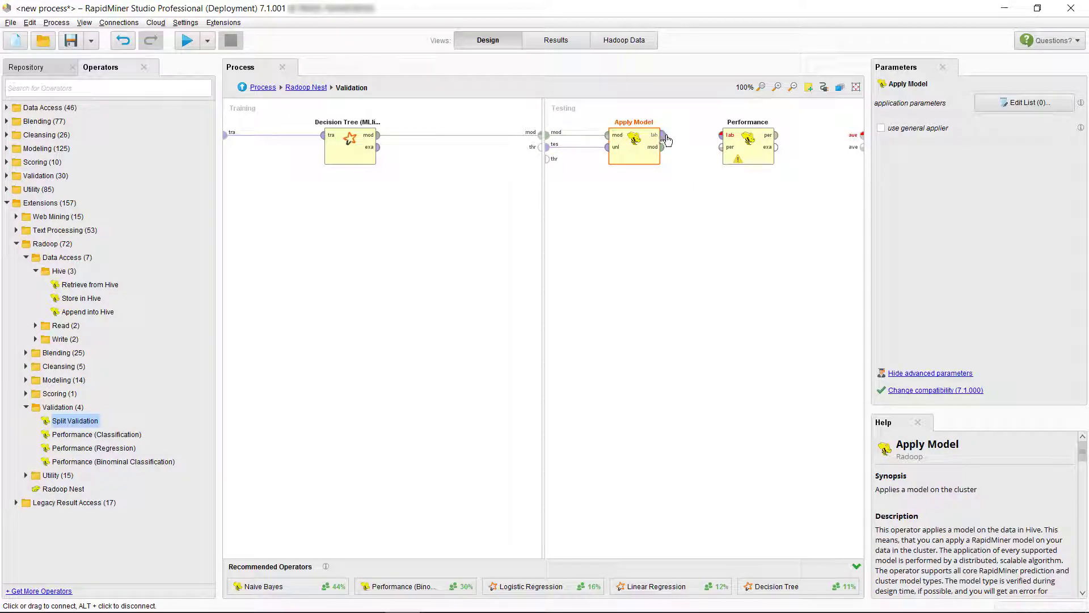
pyautogui.click(720, 136)
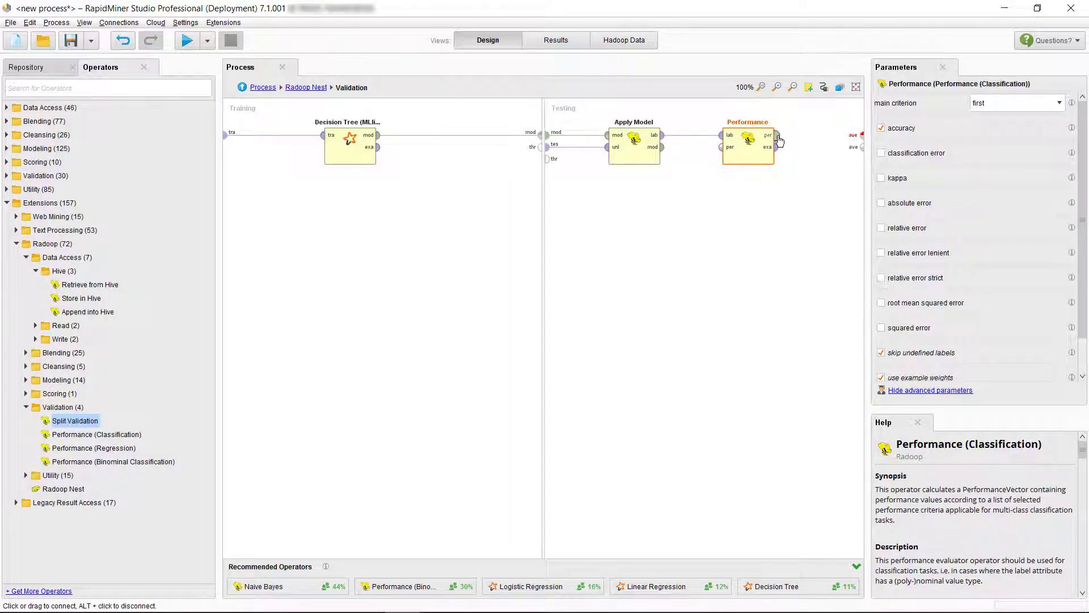
pyautogui.click(776, 135)
pyautogui.click(861, 136)
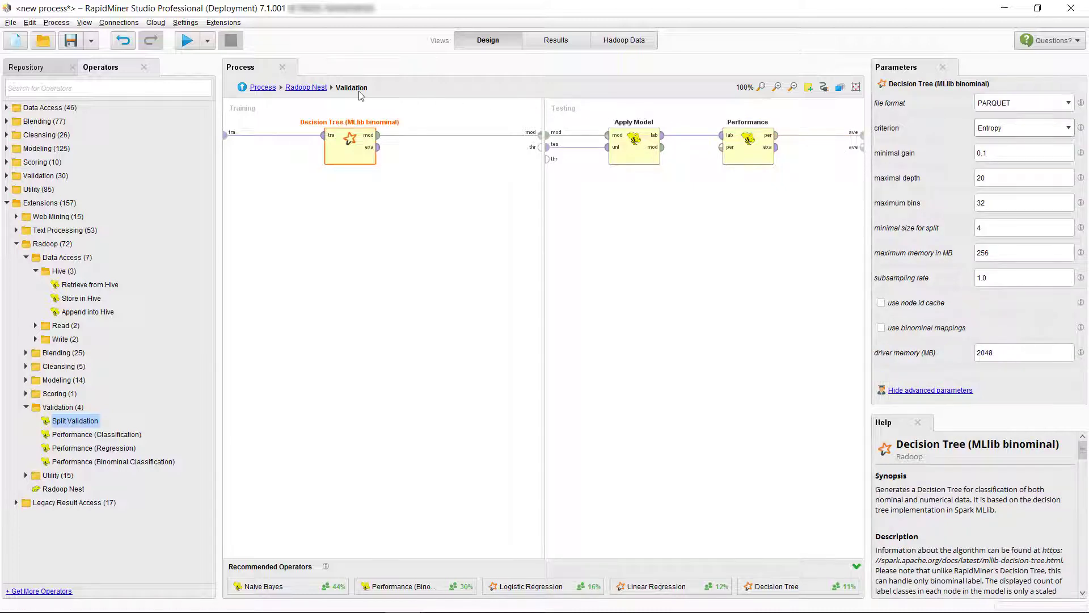
# Step: Add a second Retrieve from Hive in the Radoop Nest reading titanic_unlabeled, then search operators for 'apply'
pyautogui.click(242, 88)
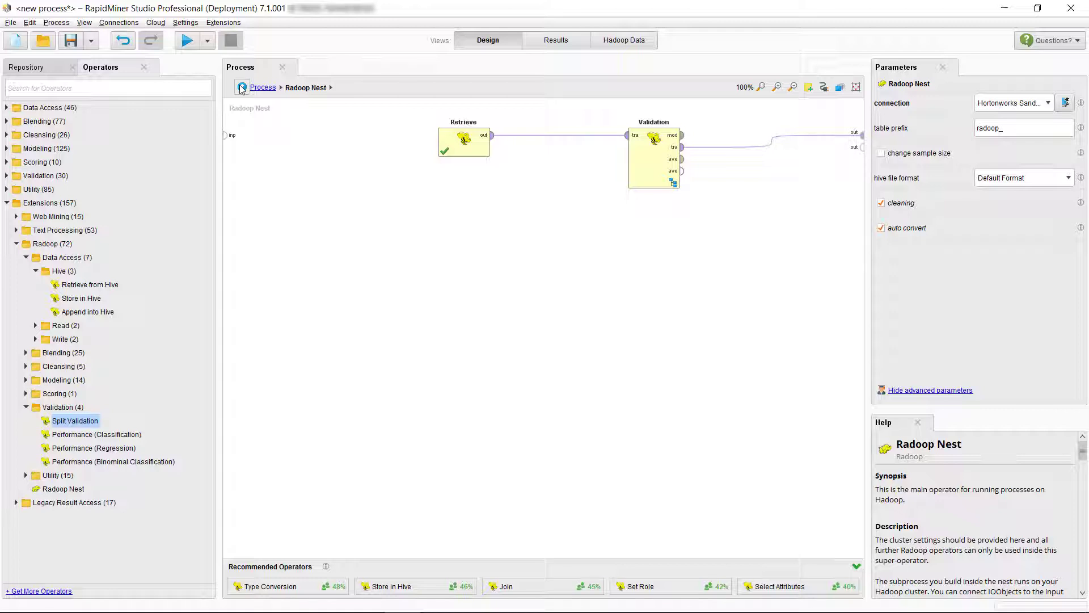
pyautogui.moveTo(101, 285); pyautogui.dragTo(543, 278)
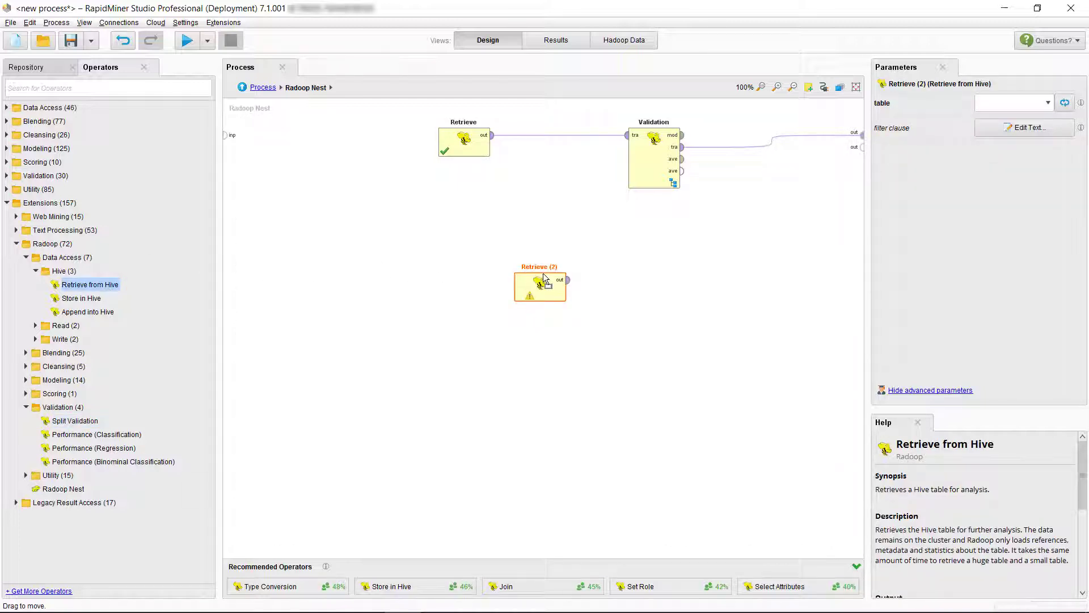
pyautogui.click(1048, 108)
pyautogui.write('ti')
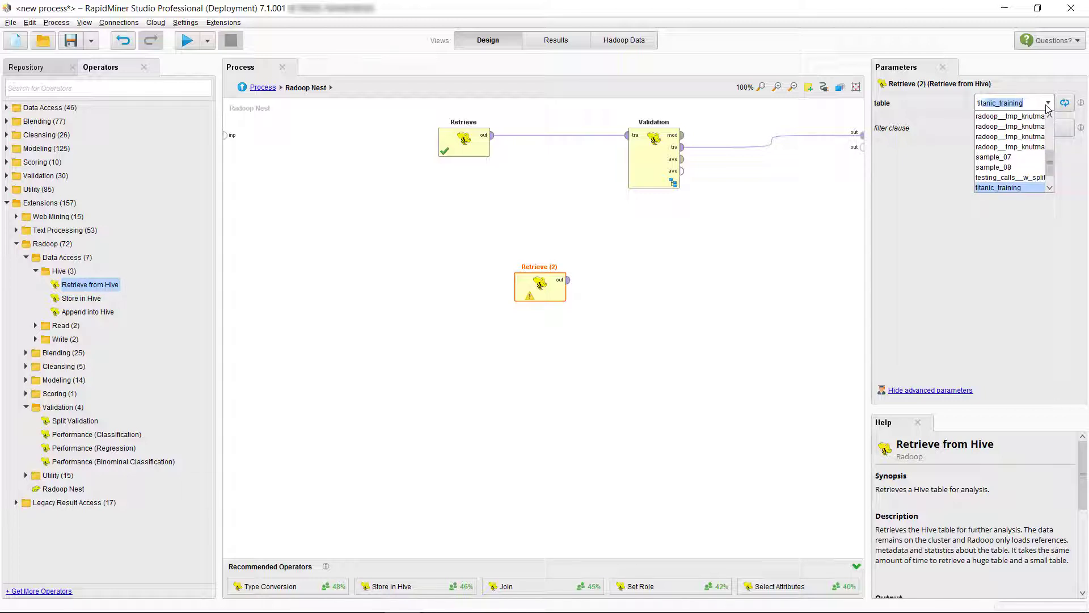
pyautogui.write('ta')
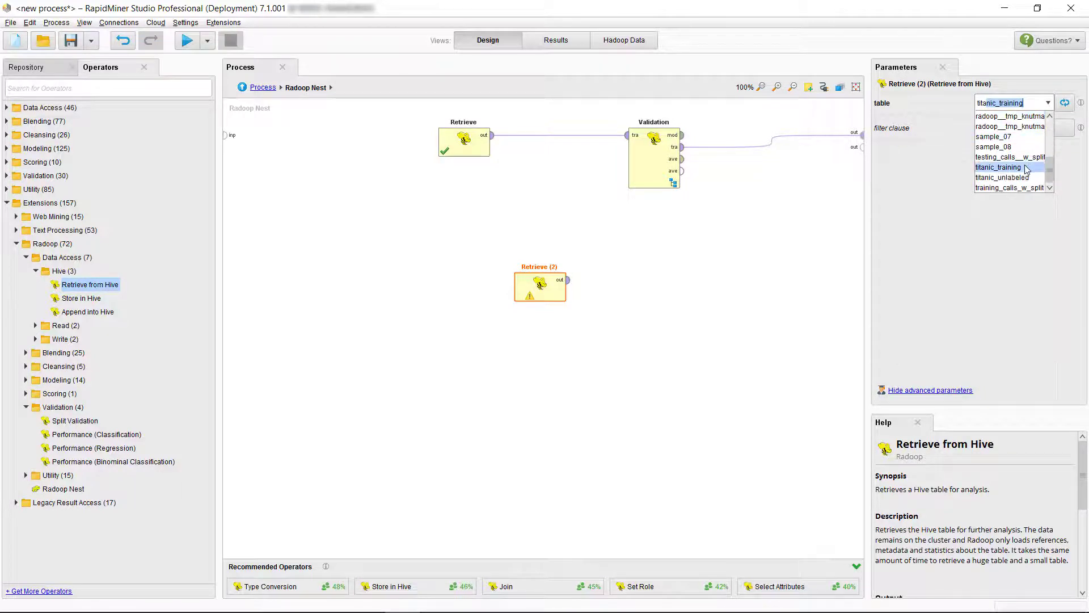
pyautogui.click(1021, 178)
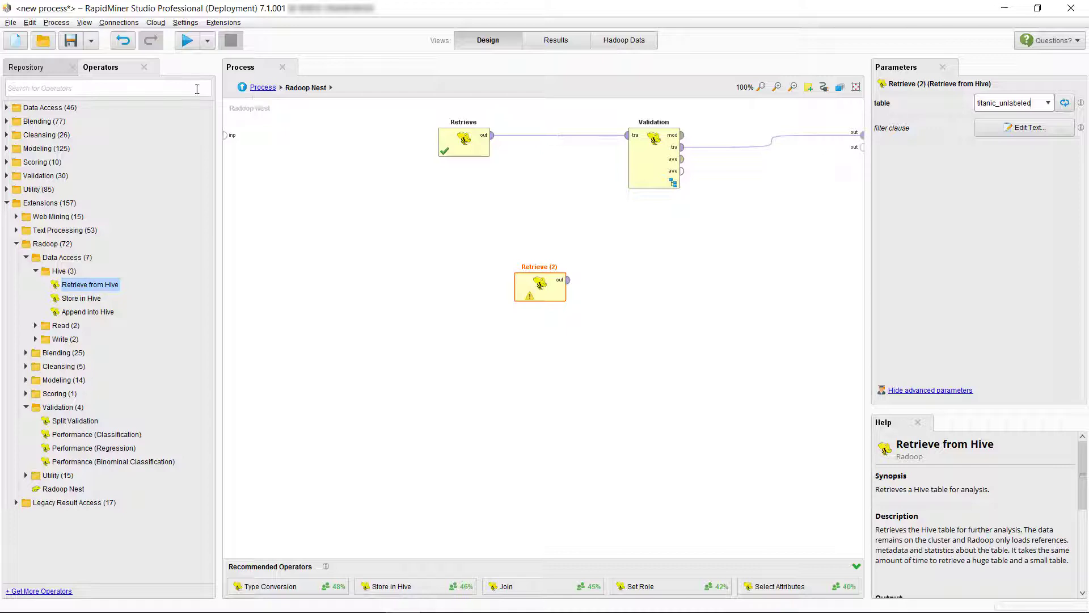
pyautogui.click(196, 88)
pyautogui.write('apply')
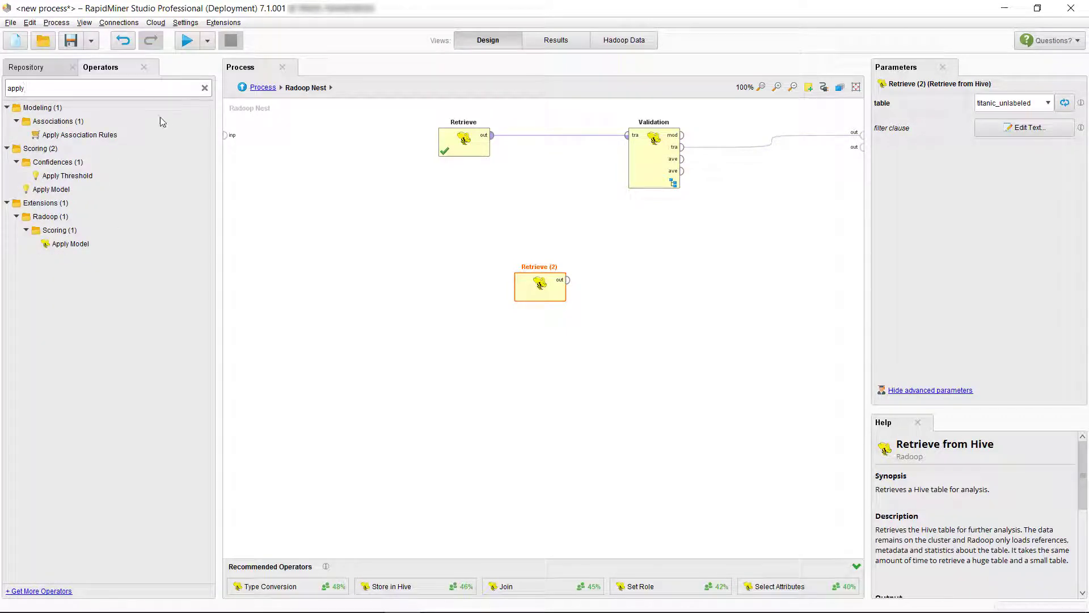
# Step: Add Apply Model (2), fed by Retrieve (2)'s unlabeled data and the Validation model
pyautogui.moveTo(67, 243); pyautogui.dragTo(470, 221)
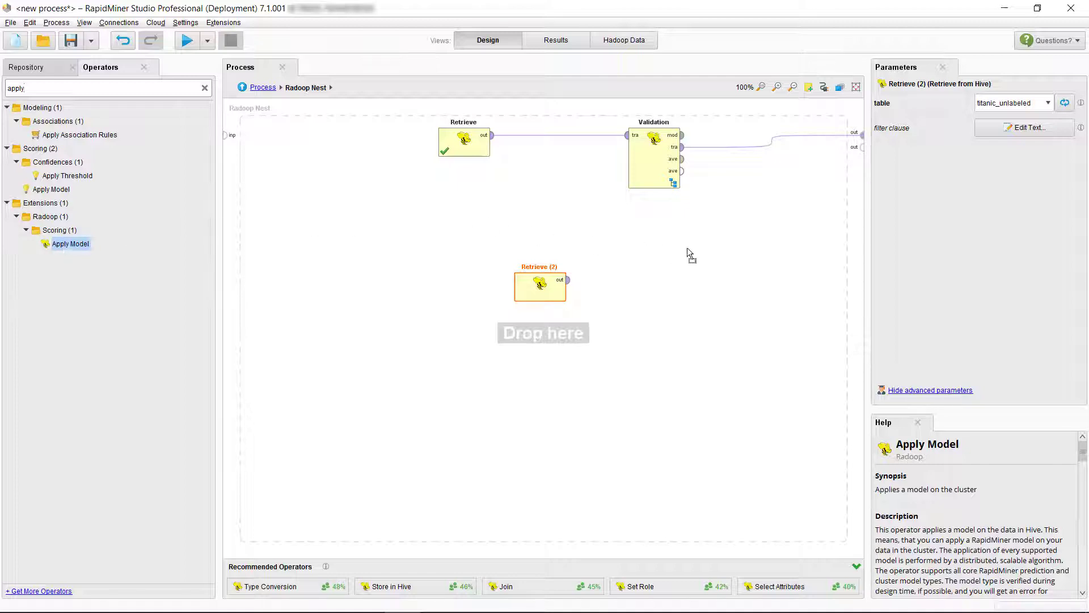
pyautogui.moveTo(719, 243); pyautogui.dragTo(719, 244)
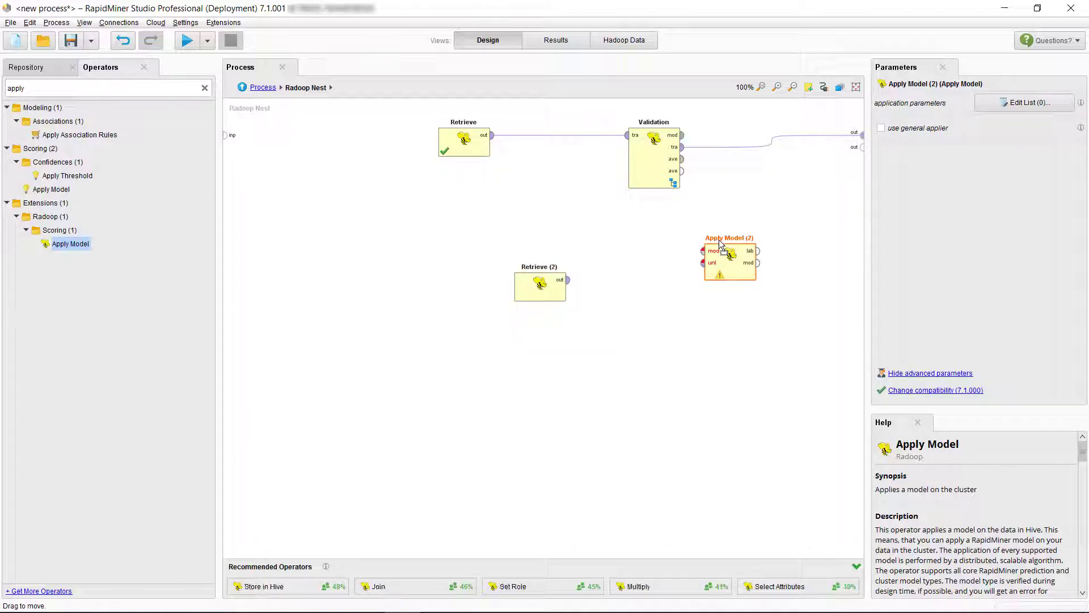
pyautogui.moveTo(567, 279)
pyautogui.mouseDown()
pyautogui.moveTo(632, 285)
pyautogui.moveTo(704, 262)
pyautogui.mouseUp()
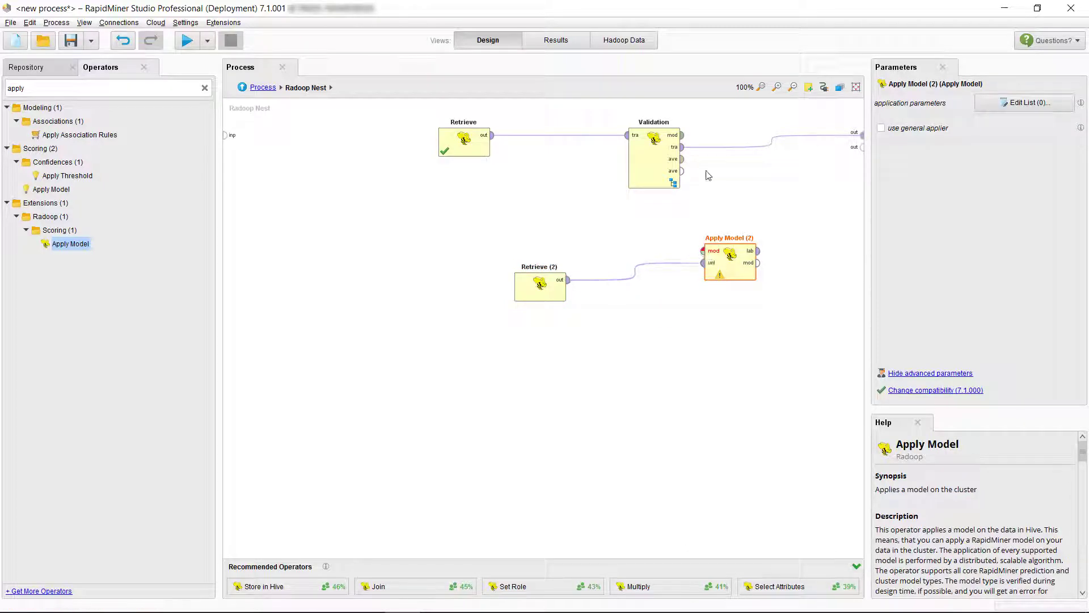
pyautogui.moveTo(683, 140); pyautogui.dragTo(701, 253)
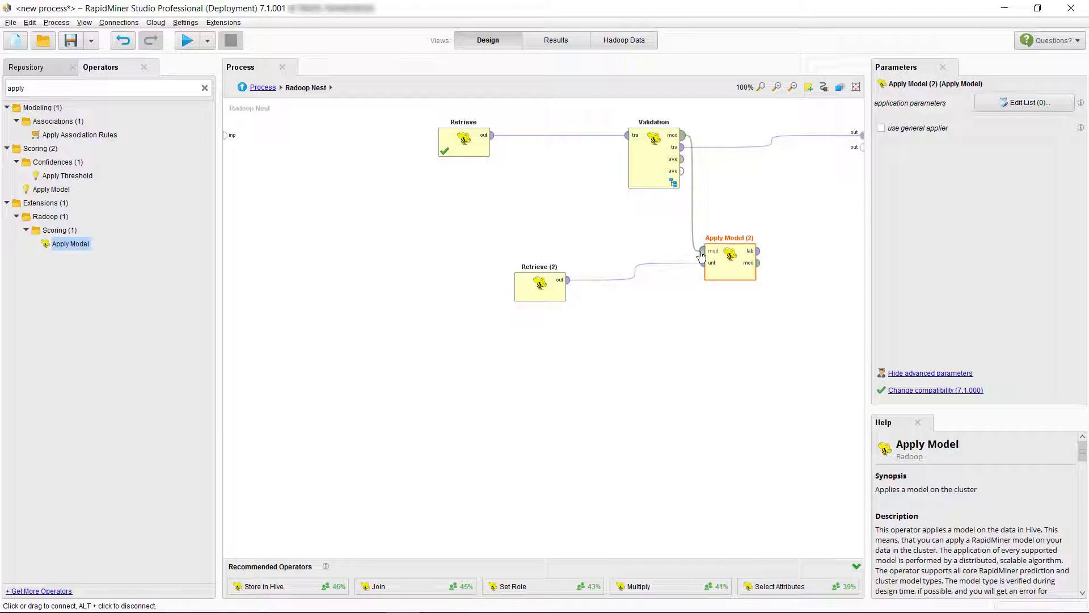
# Step: Route Apply Model (2)'s predictions and model, plus Validation's averaged performance, to nest outputs
pyautogui.moveTo(758, 251); pyautogui.dragTo(861, 147)
pyautogui.click(759, 263)
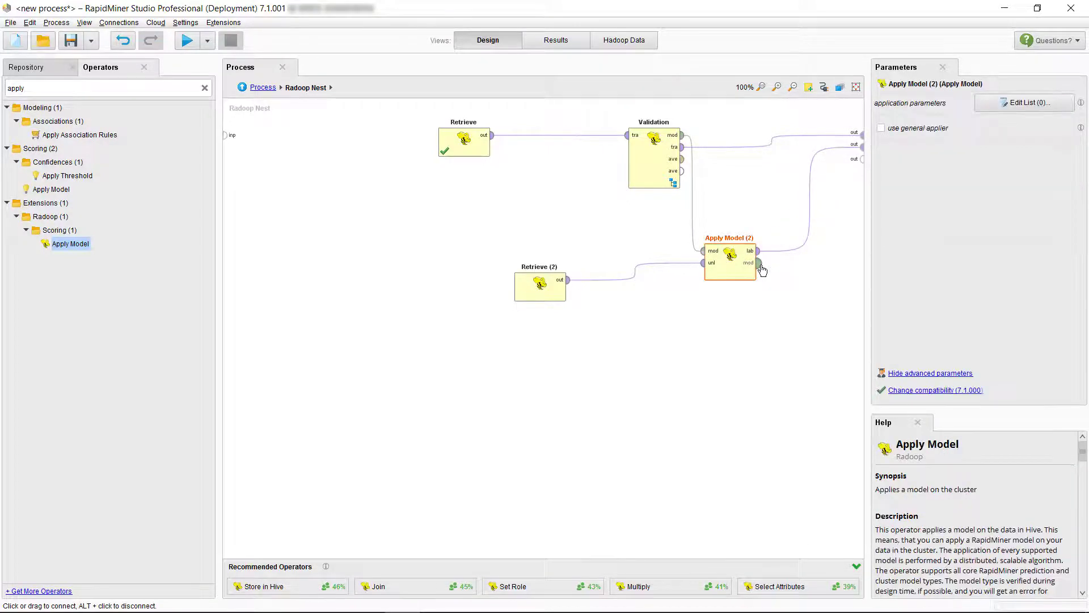
pyautogui.moveTo(760, 264); pyautogui.dragTo(862, 159)
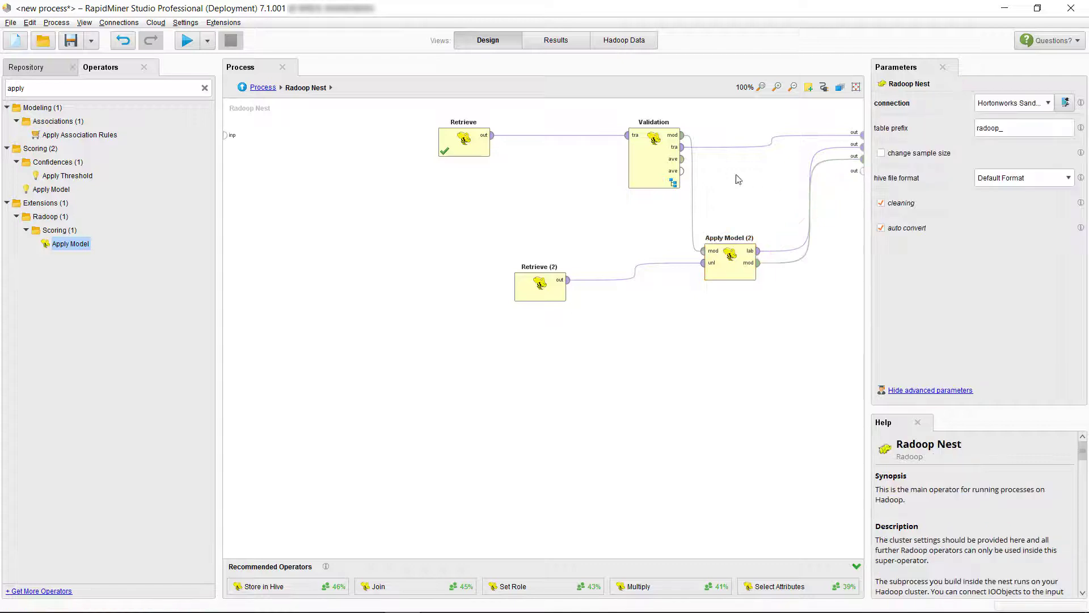
pyautogui.moveTo(682, 159)
pyautogui.mouseDown()
pyautogui.moveTo(798, 154)
pyautogui.moveTo(860, 136)
pyautogui.mouseUp()
# Step: Auto-wire the Radoop Nest outputs to the process results at top level and run the process
pyautogui.click(242, 88)
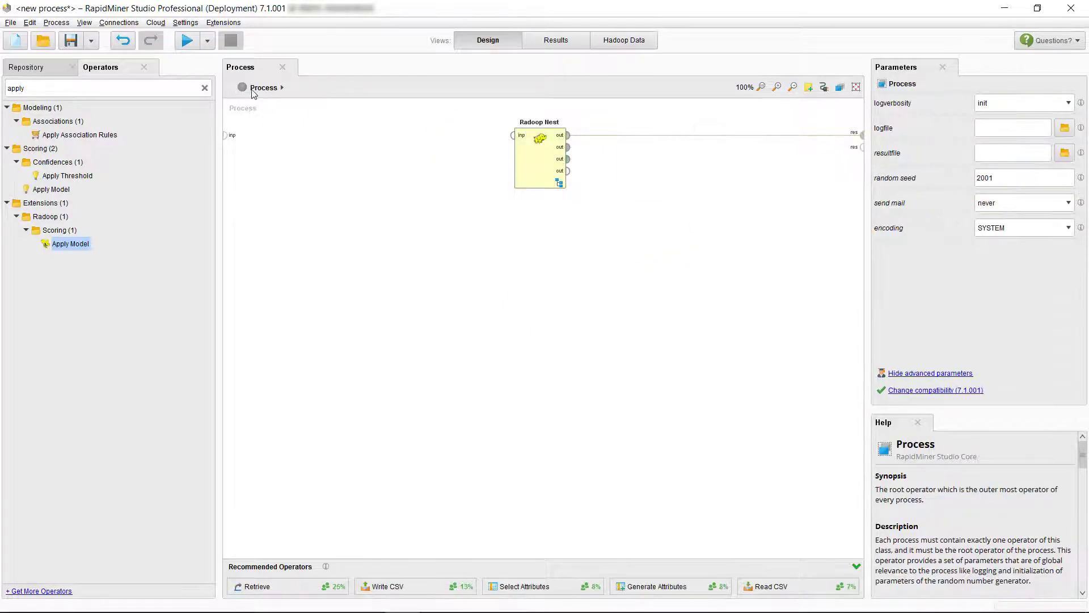
pyautogui.click(823, 87)
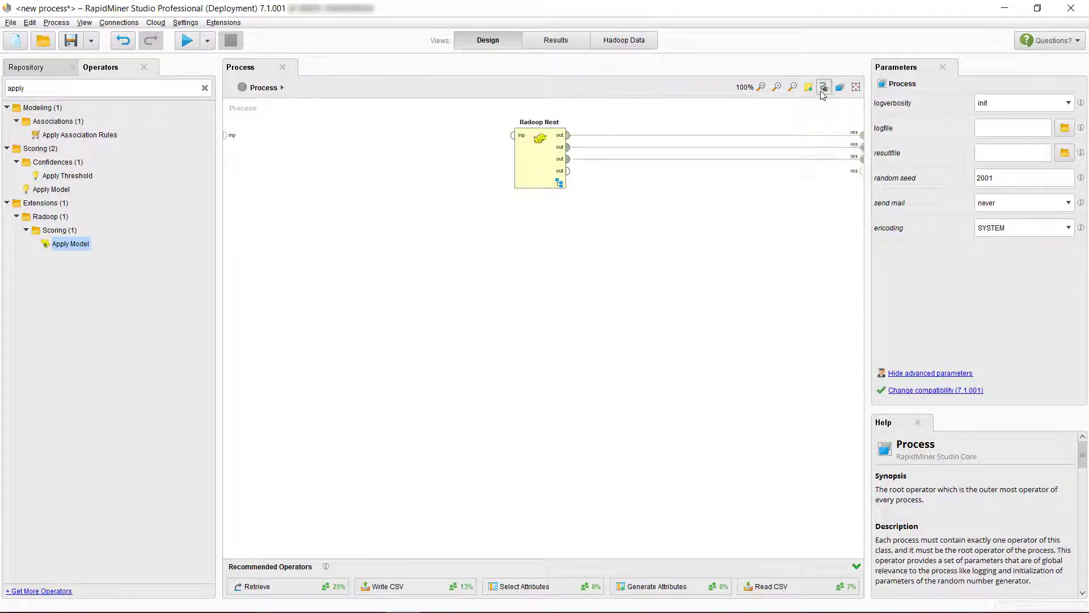
pyautogui.click(189, 41)
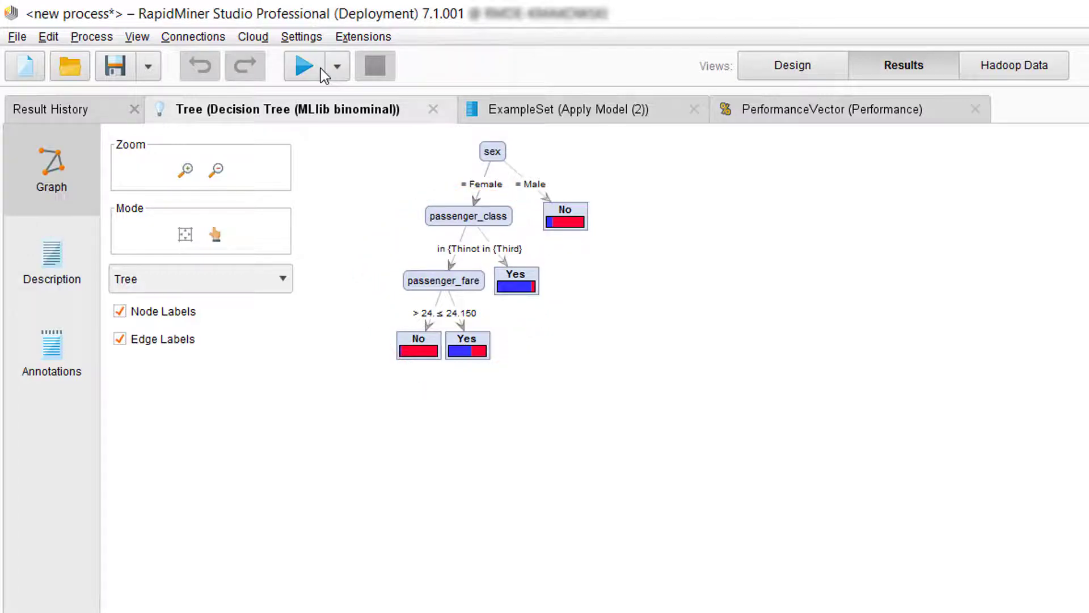
# Step: Check the 79.27% accuracy, then widen the prediction_survived, confidence_no and confidence_yes columns in the predictions table
pyautogui.click(572, 85)
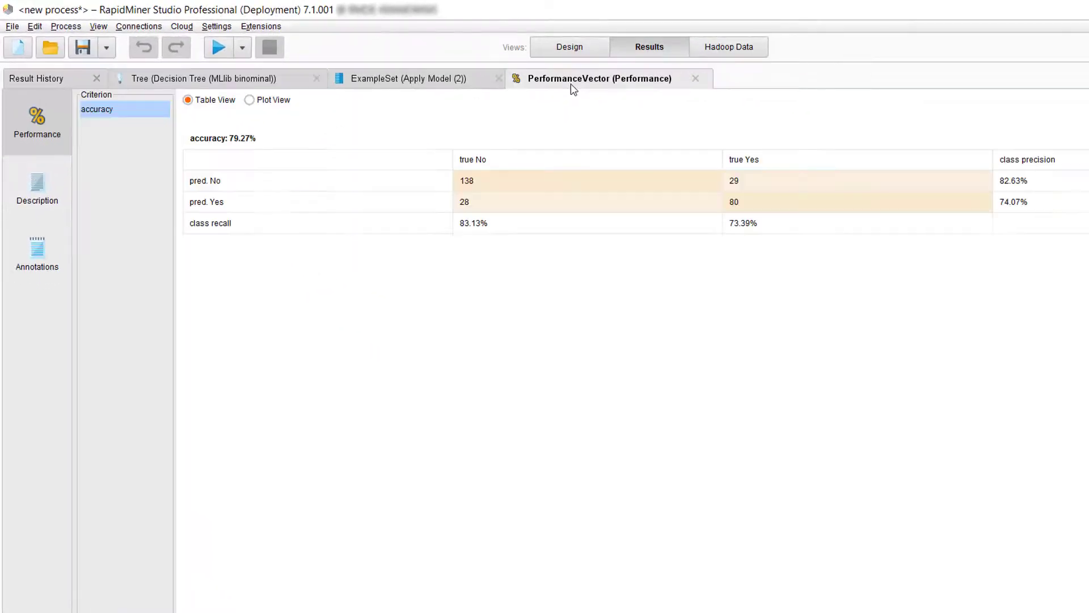
pyautogui.click(485, 83)
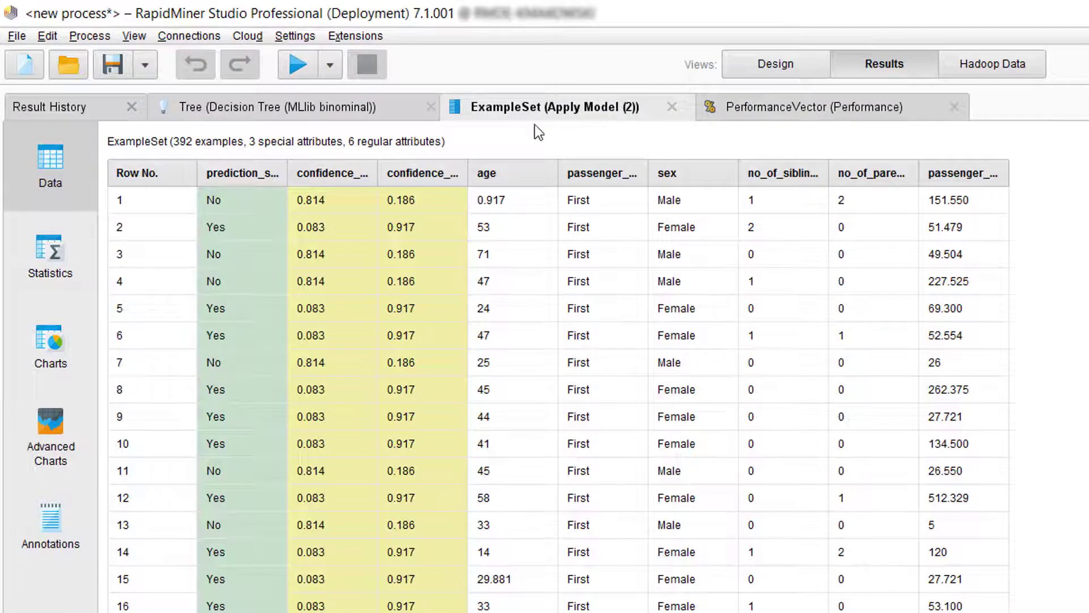
pyautogui.moveTo(287, 172); pyautogui.dragTo(318, 173)
pyautogui.moveTo(407, 170); pyautogui.dragTo(440, 170)
pyautogui.moveTo(523, 171); pyautogui.dragTo(550, 172)
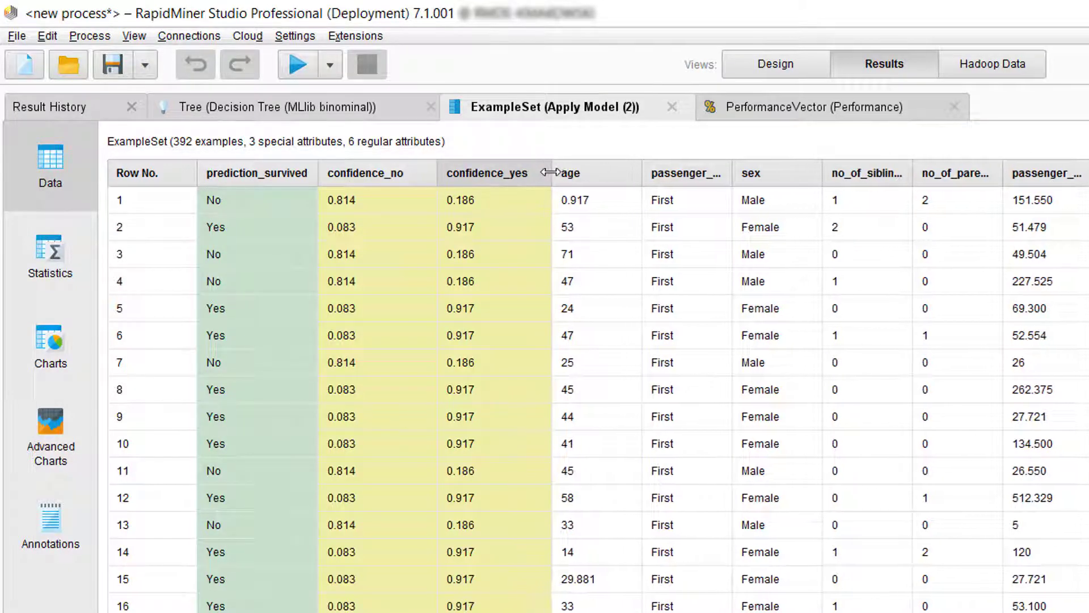